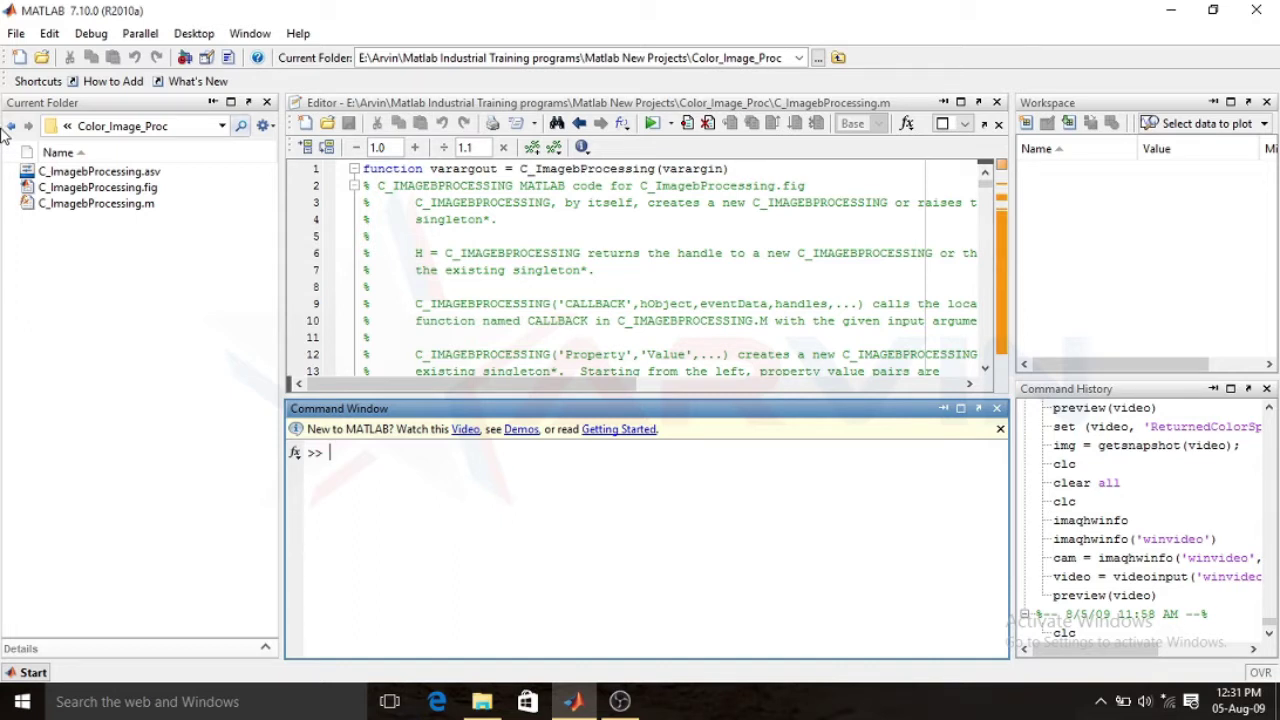
- Select C_ImagebProcessing.fig in the Color_Image_Proc folder listing
{"action": "left_click", "coordinate": [122, 194]}
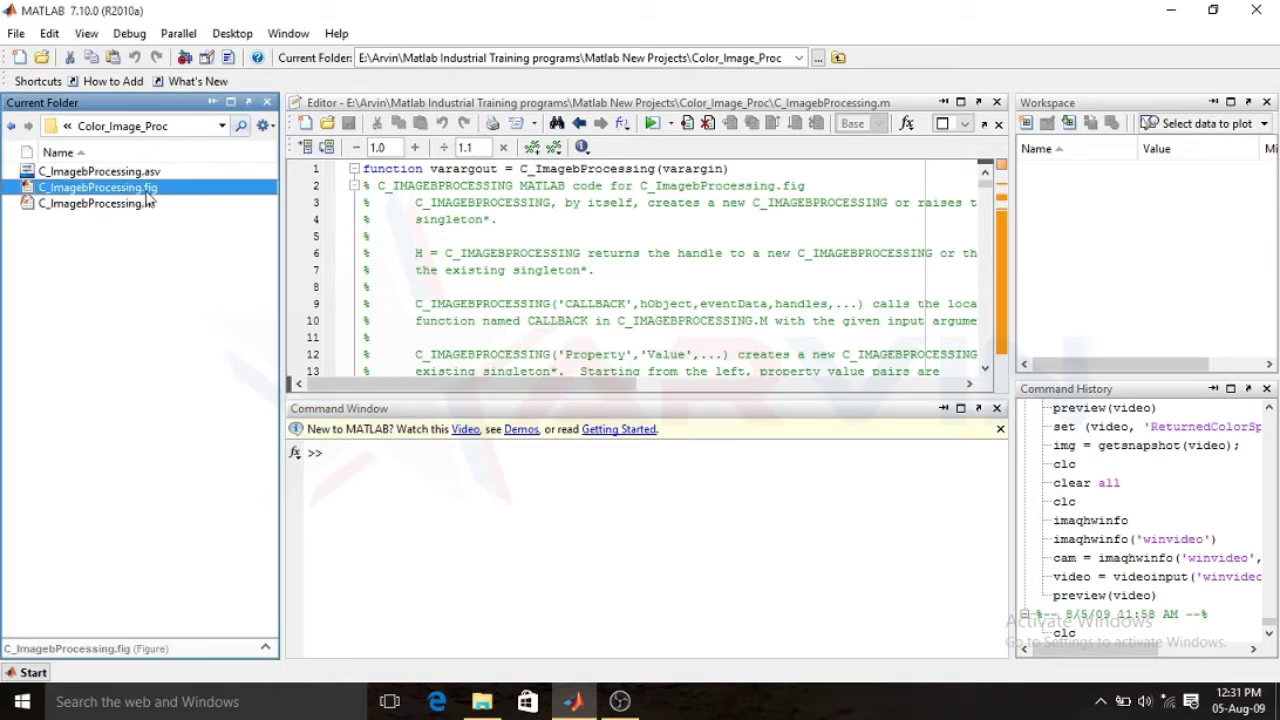
{"action": "right_click", "coordinate": [148, 200]}
{"action": "left_click", "coordinate": [232, 228]}
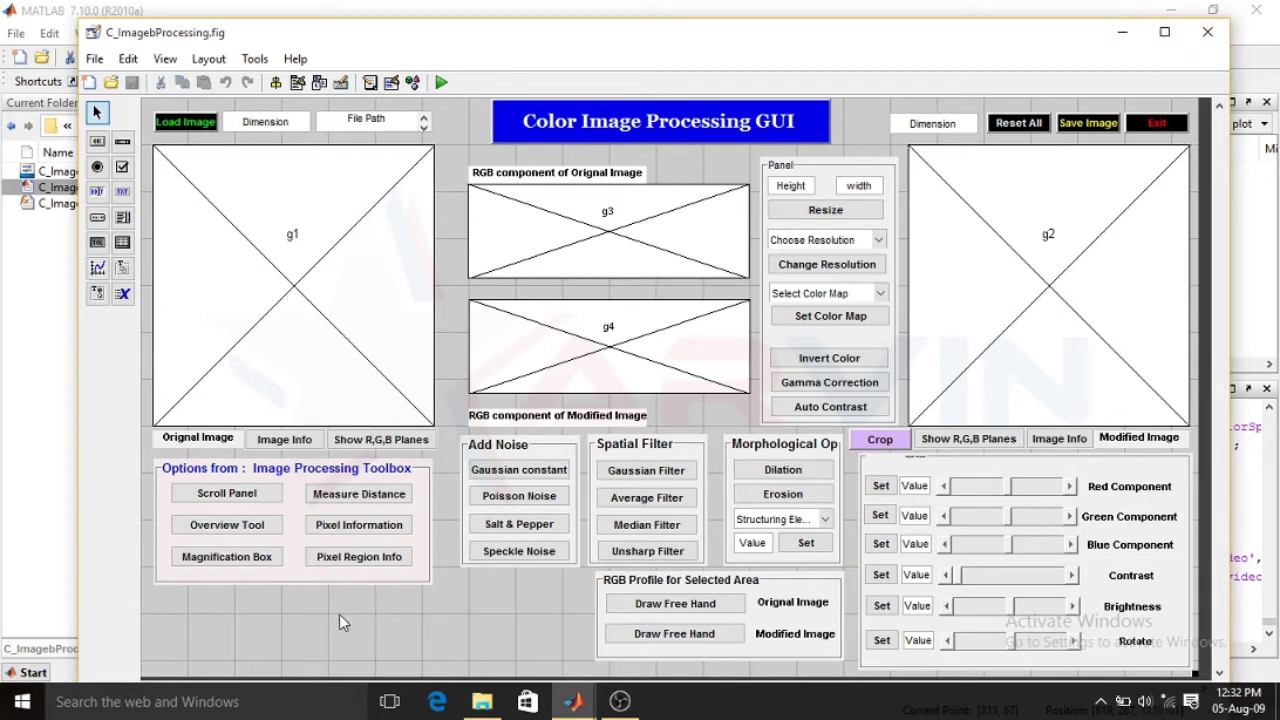
{"action": "key", "text": "alt+Tab"}
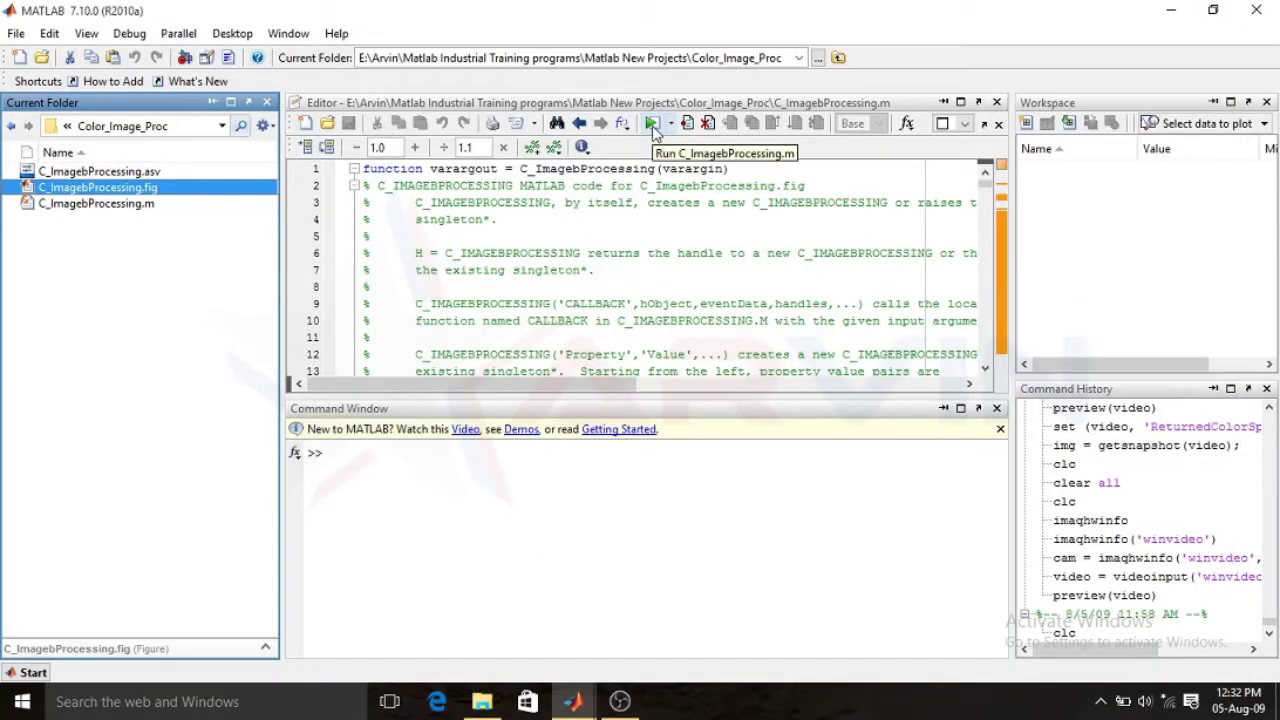
- Run the Color Image Processing GUI and load a.jpg from the Desktop
{"action": "left_click", "coordinate": [651, 124]}
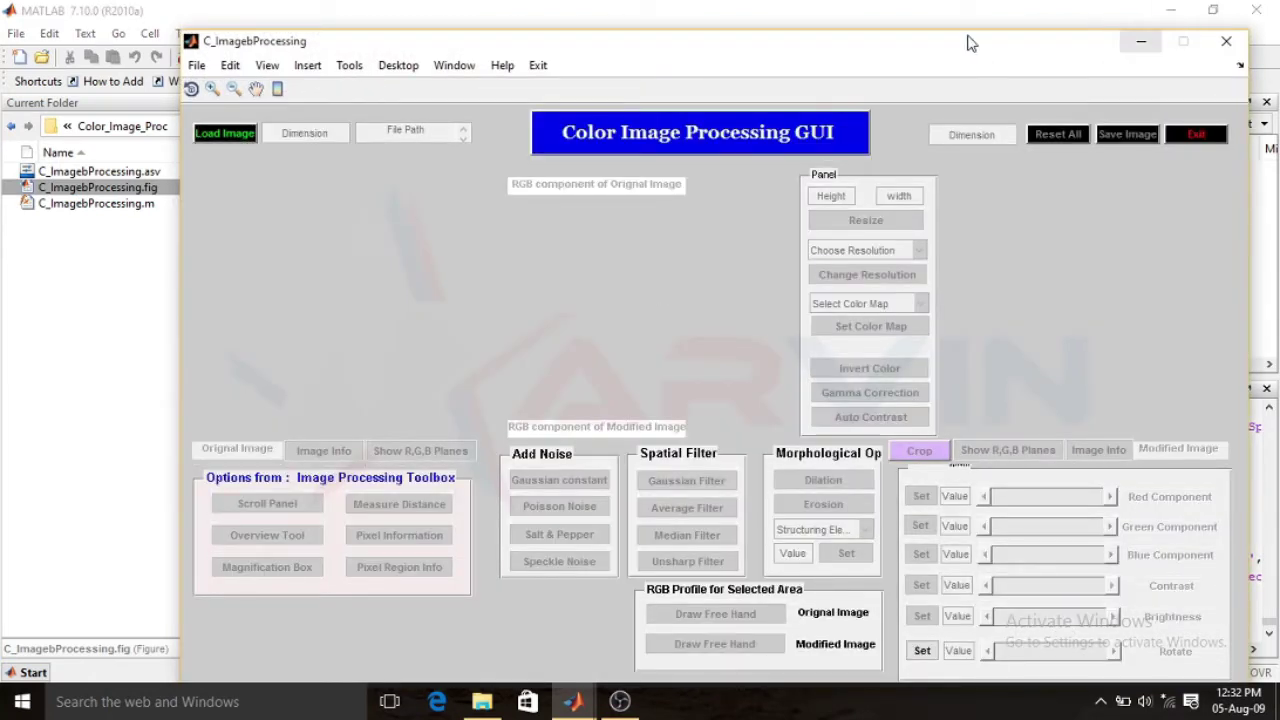
{"action": "left_click", "coordinate": [225, 134]}
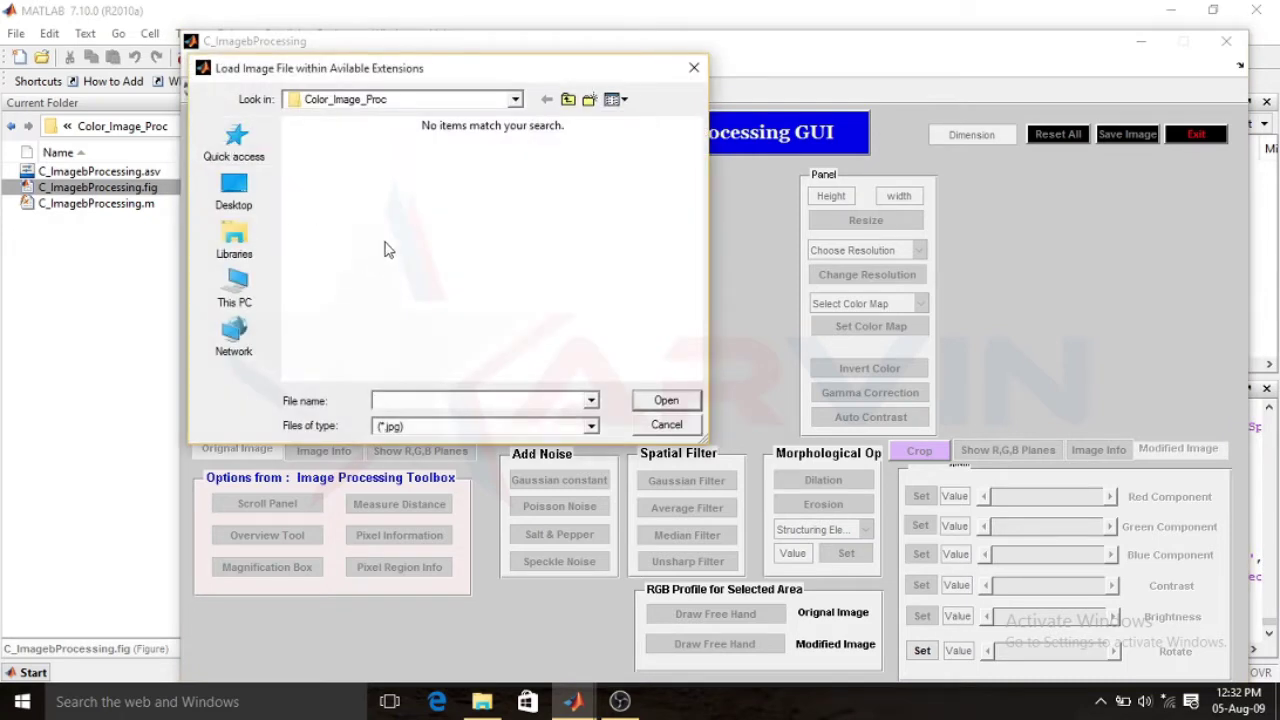
{"action": "left_click", "coordinate": [238, 190]}
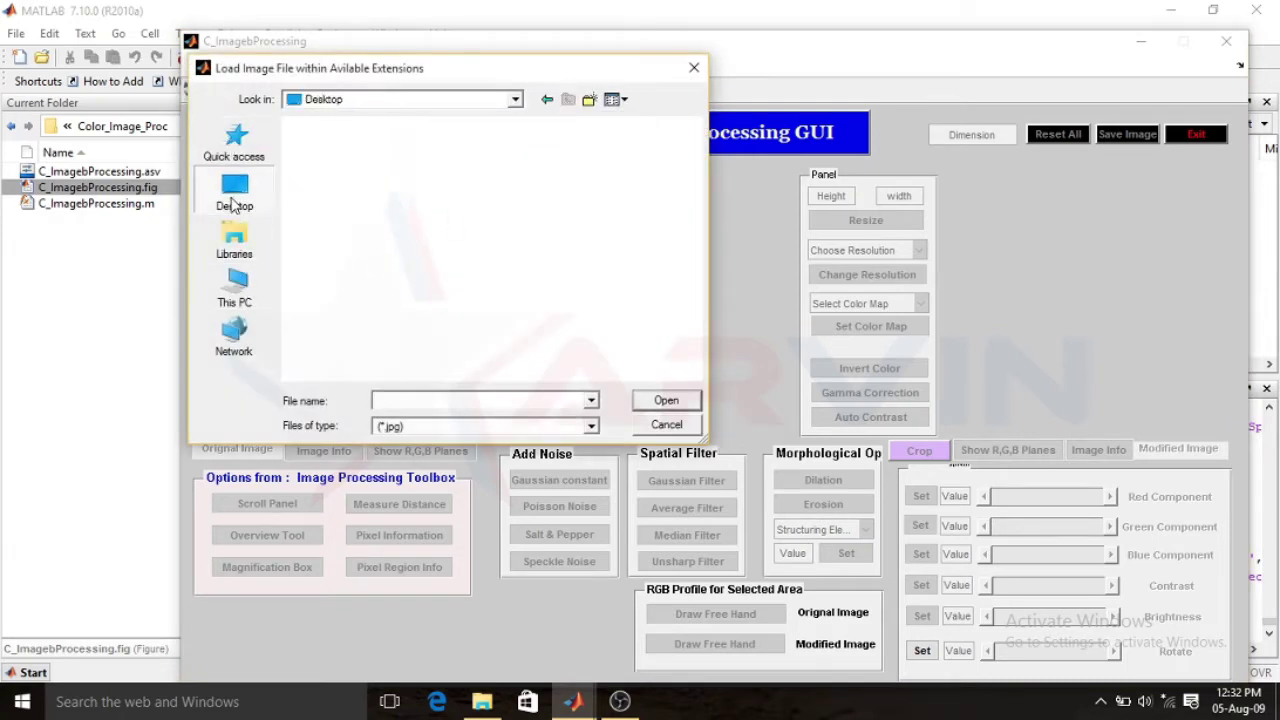
{"action": "left_click", "coordinate": [392, 336]}
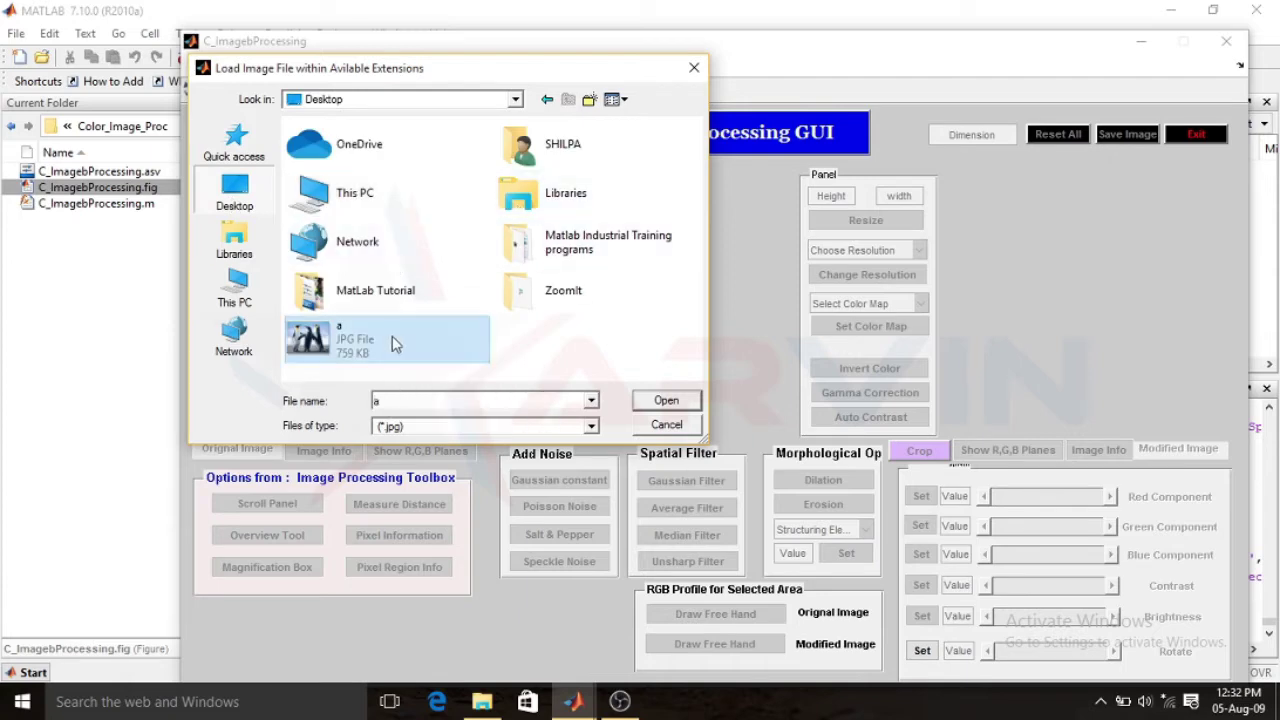
{"action": "left_click", "coordinate": [658, 402]}
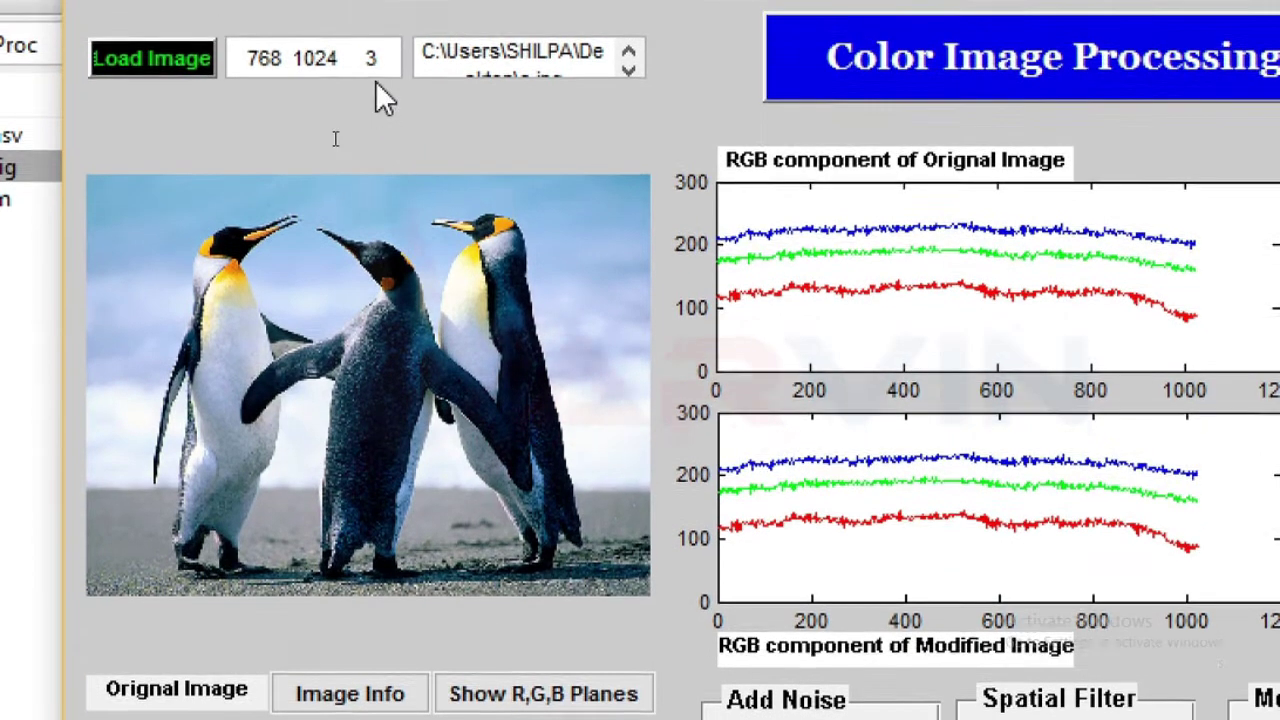
- Highlight the 768 1024 3 dimensions value and reveal a.jpg's full file path
{"action": "left_click_drag", "start_coordinate": [376, 58], "coordinate": [288, 58]}
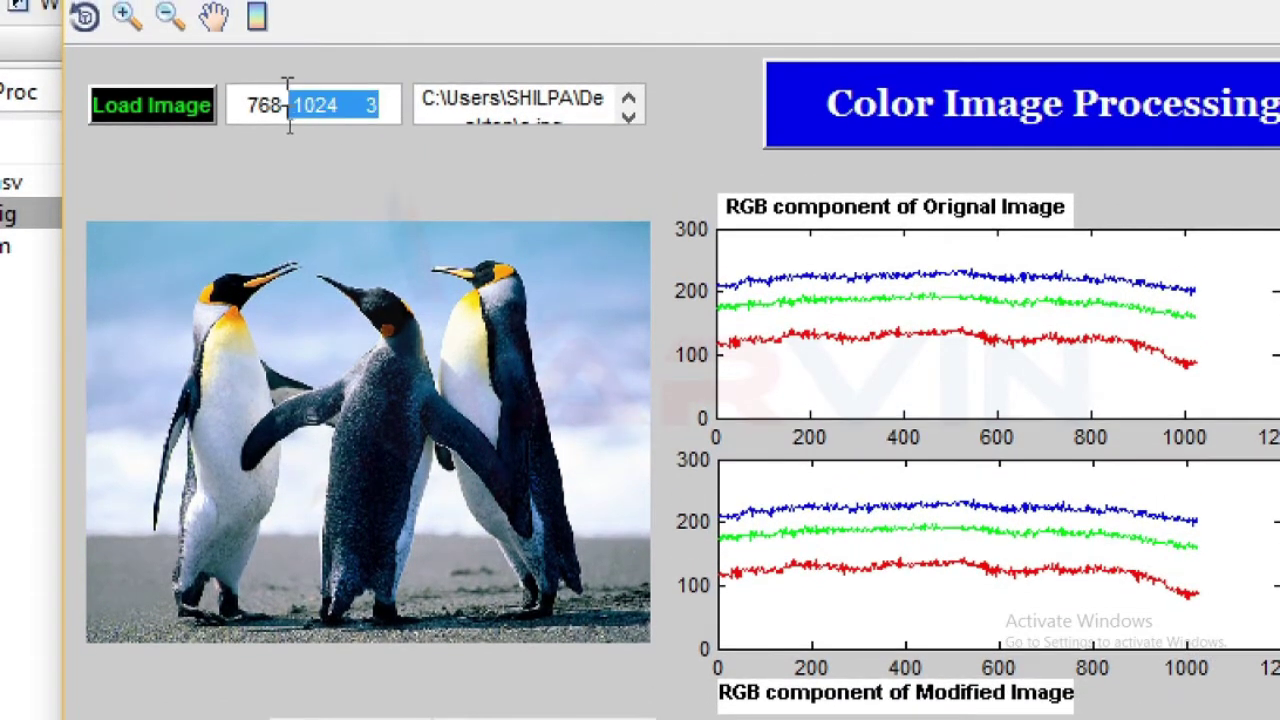
{"action": "left_click_drag", "start_coordinate": [289, 105], "coordinate": [257, 100]}
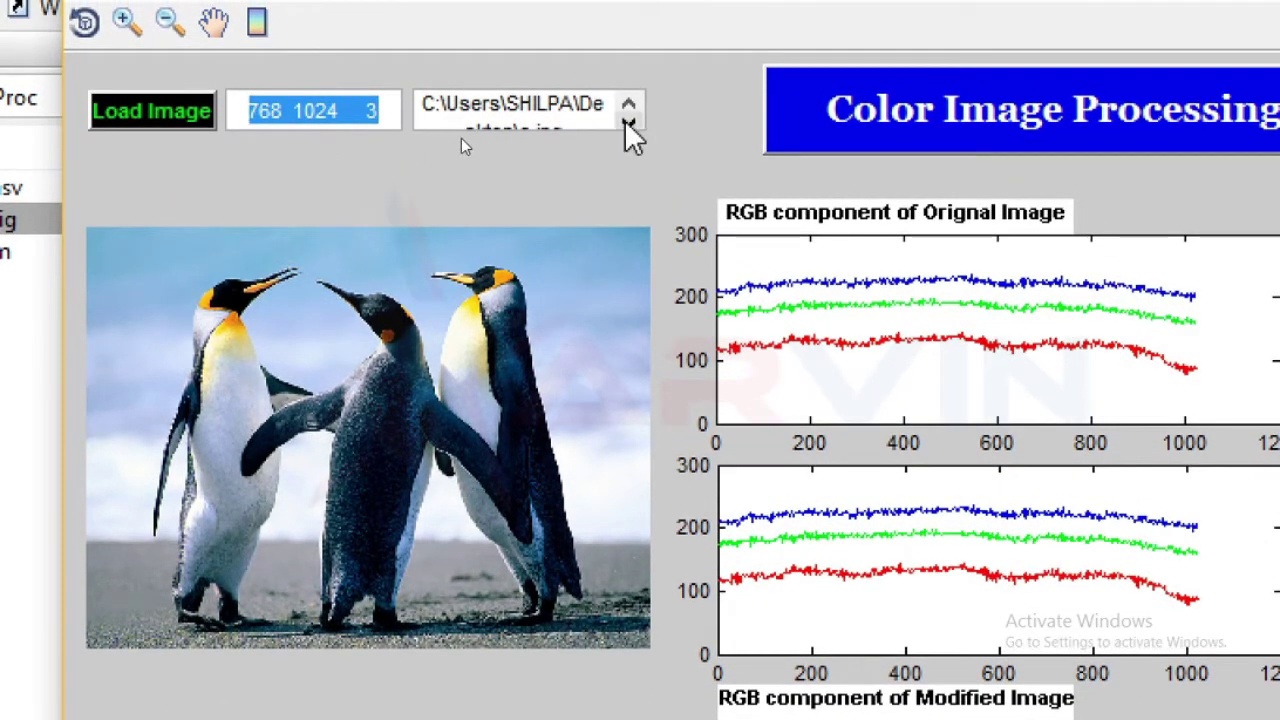
{"action": "left_click", "coordinate": [627, 121]}
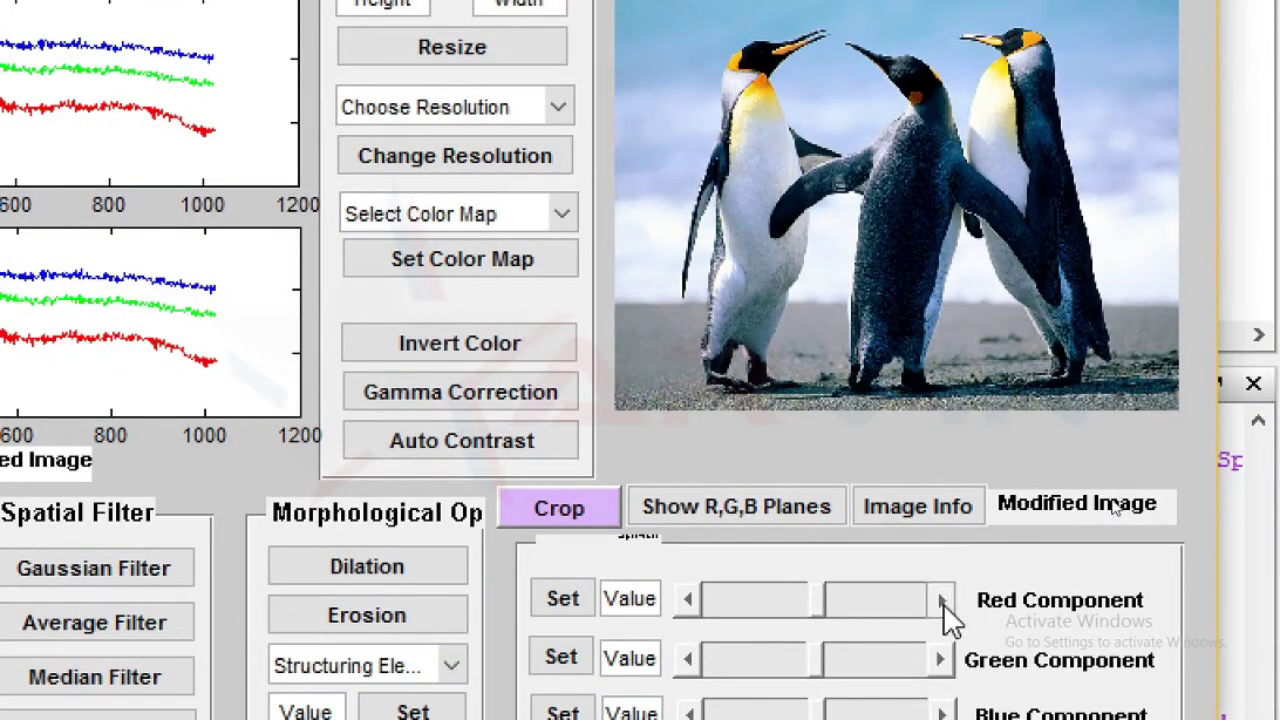
- Raise the modified image's red component to 51
{"action": "left_click", "coordinate": [943, 600]}
{"action": "left_click", "coordinate": [943, 600]}
{"action": "left_click", "coordinate": [943, 600]}
{"action": "left_click", "coordinate": [943, 600]}
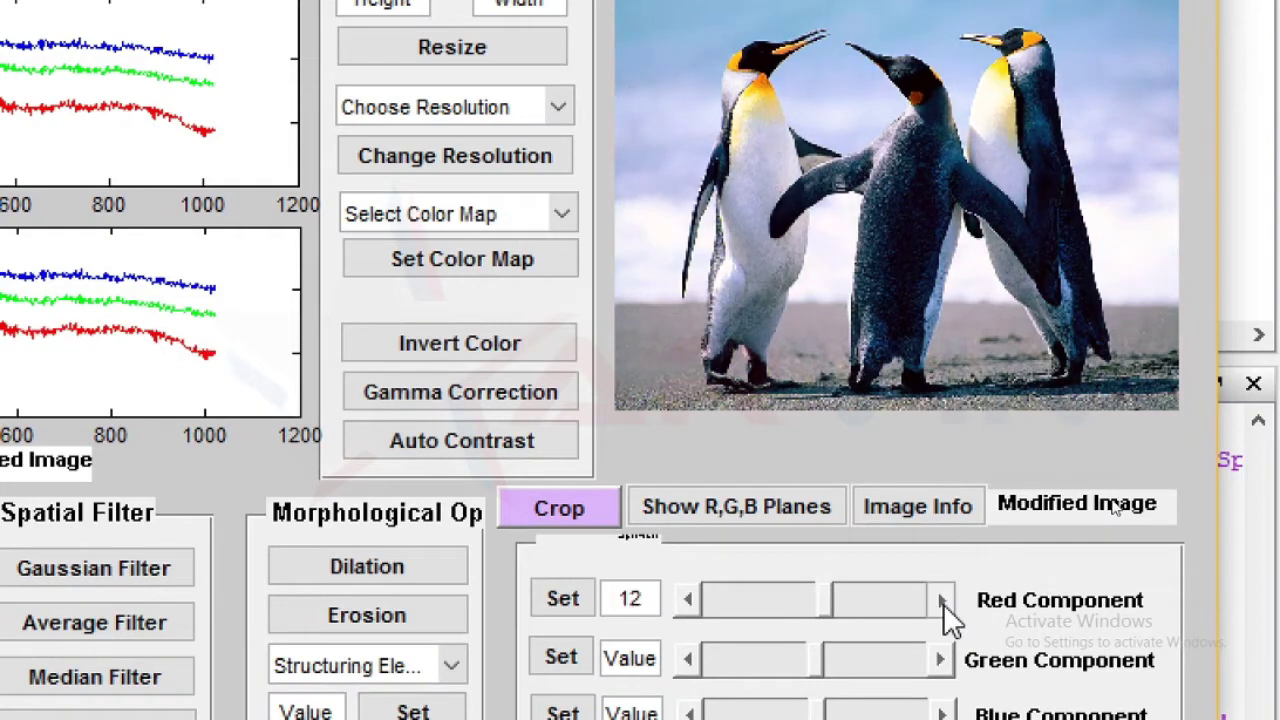
{"action": "left_click", "coordinate": [943, 600]}
{"action": "left_click", "coordinate": [943, 600]}
{"action": "left_click", "coordinate": [943, 600]}
{"action": "left_click", "coordinate": [943, 600]}
{"action": "left_click", "coordinate": [943, 600]}
{"action": "left_click", "coordinate": [943, 600]}
{"action": "left_click", "coordinate": [943, 600]}
{"action": "left_click", "coordinate": [943, 600]}
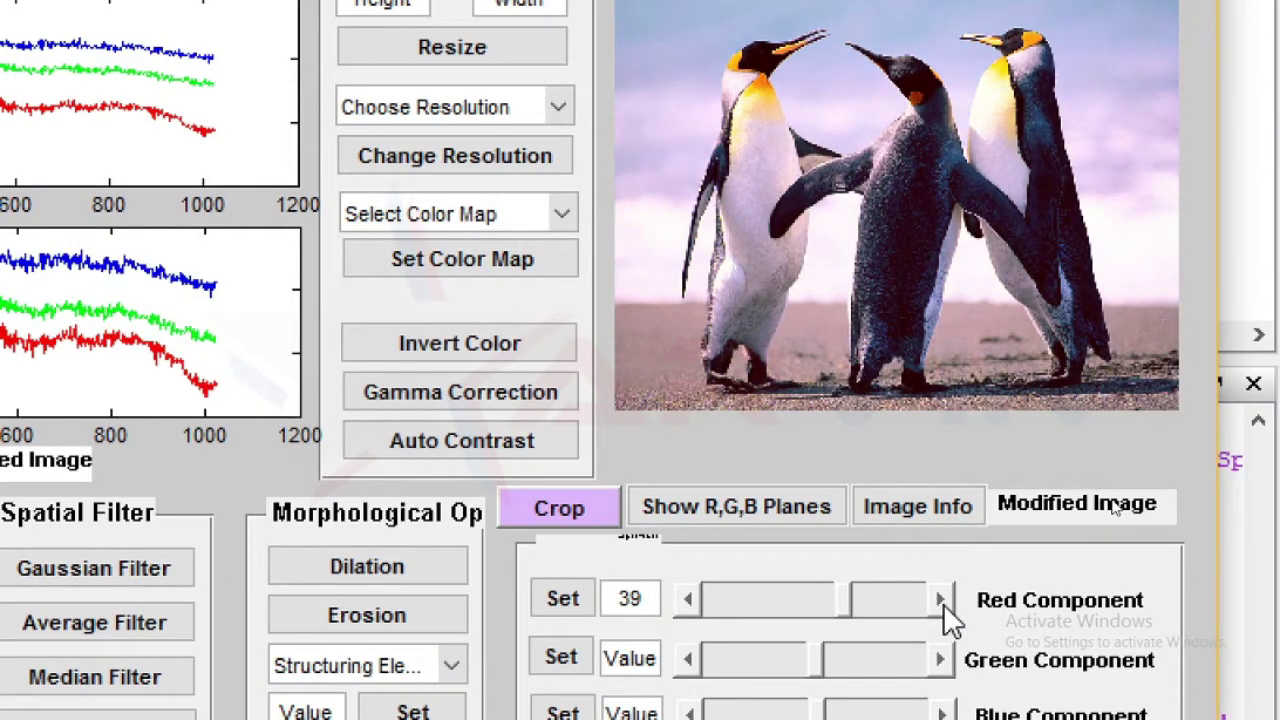
{"action": "left_click", "coordinate": [943, 600]}
{"action": "left_click", "coordinate": [943, 600]}
{"action": "left_click", "coordinate": [943, 600]}
{"action": "left_click", "coordinate": [943, 600]}
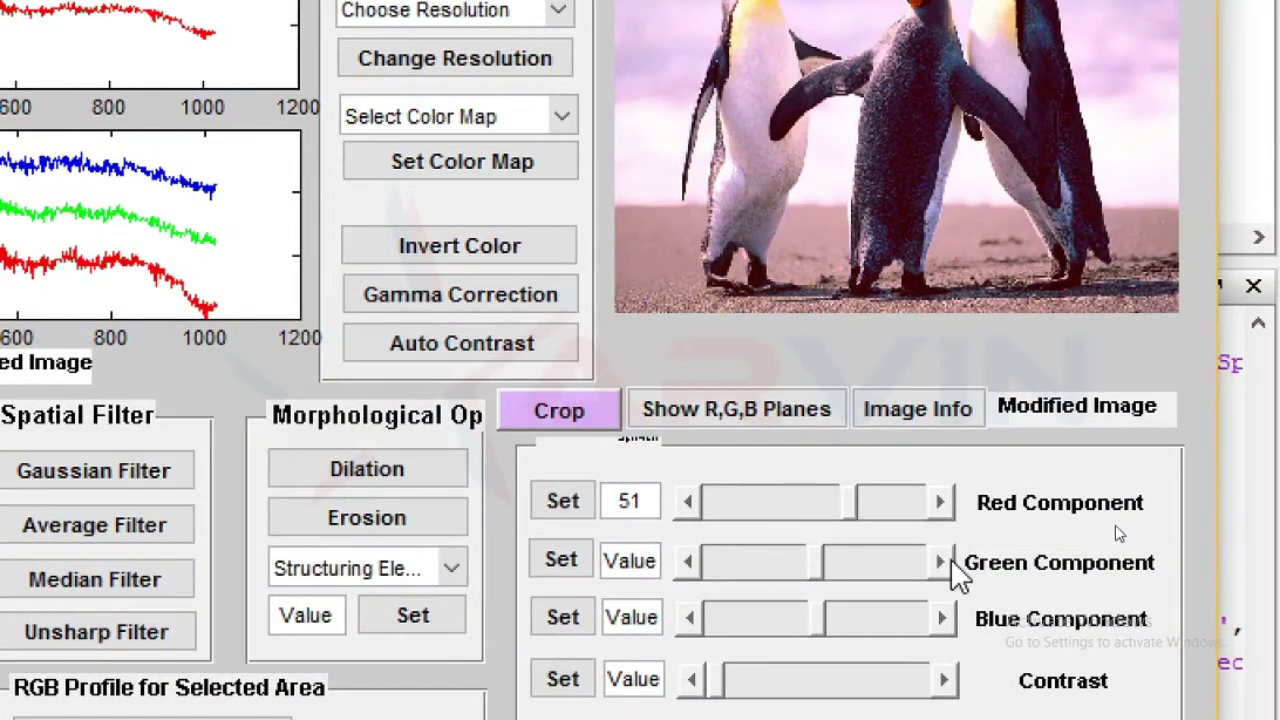
- Raise the green component to 52 and the blue component to 68
{"action": "left_click_drag", "start_coordinate": [943, 560], "coordinate": [945, 545]}
{"action": "left_click", "coordinate": [943, 560]}
{"action": "left_click", "coordinate": [943, 560]}
{"action": "left_click", "coordinate": [941, 618]}
{"action": "left_click", "coordinate": [941, 618]}
{"action": "left_click", "coordinate": [945, 548]}
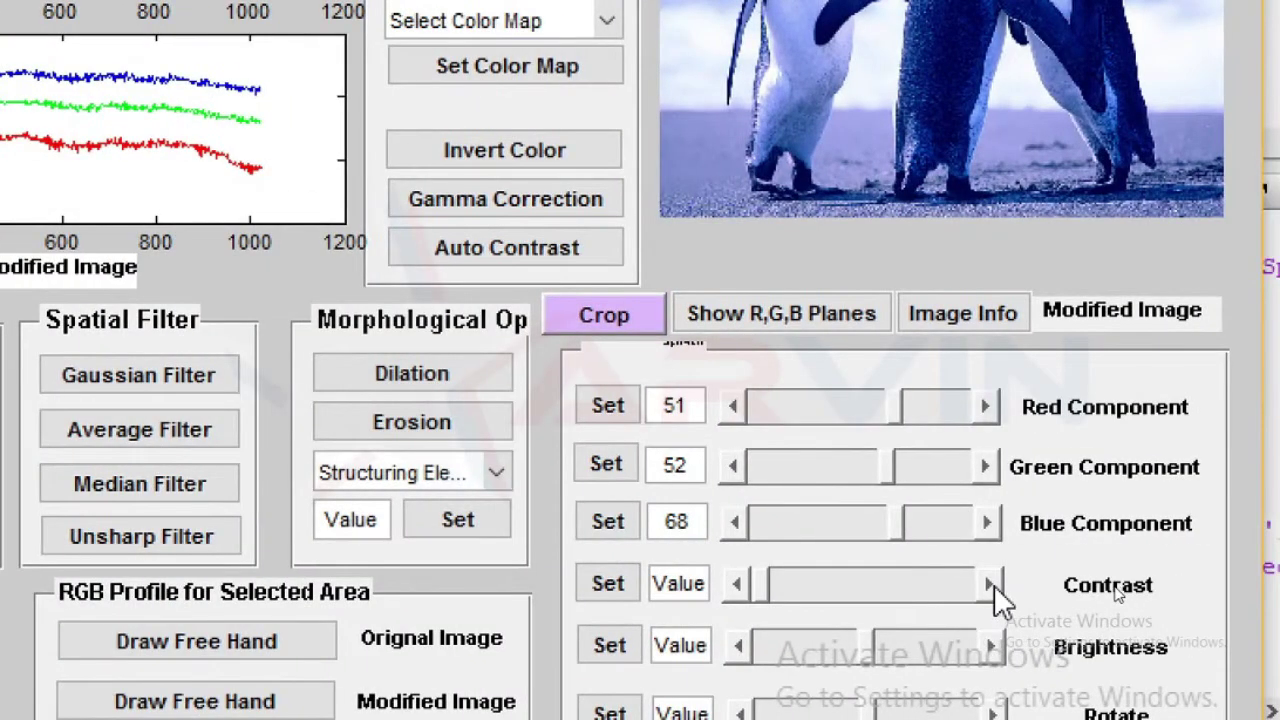
- Increase the modified image's contrast to 2.6
{"action": "left_click", "coordinate": [994, 585]}
{"action": "left_click", "coordinate": [994, 585]}
{"action": "left_click", "coordinate": [994, 585]}
{"action": "left_click", "coordinate": [994, 585]}
{"action": "left_click", "coordinate": [994, 585]}
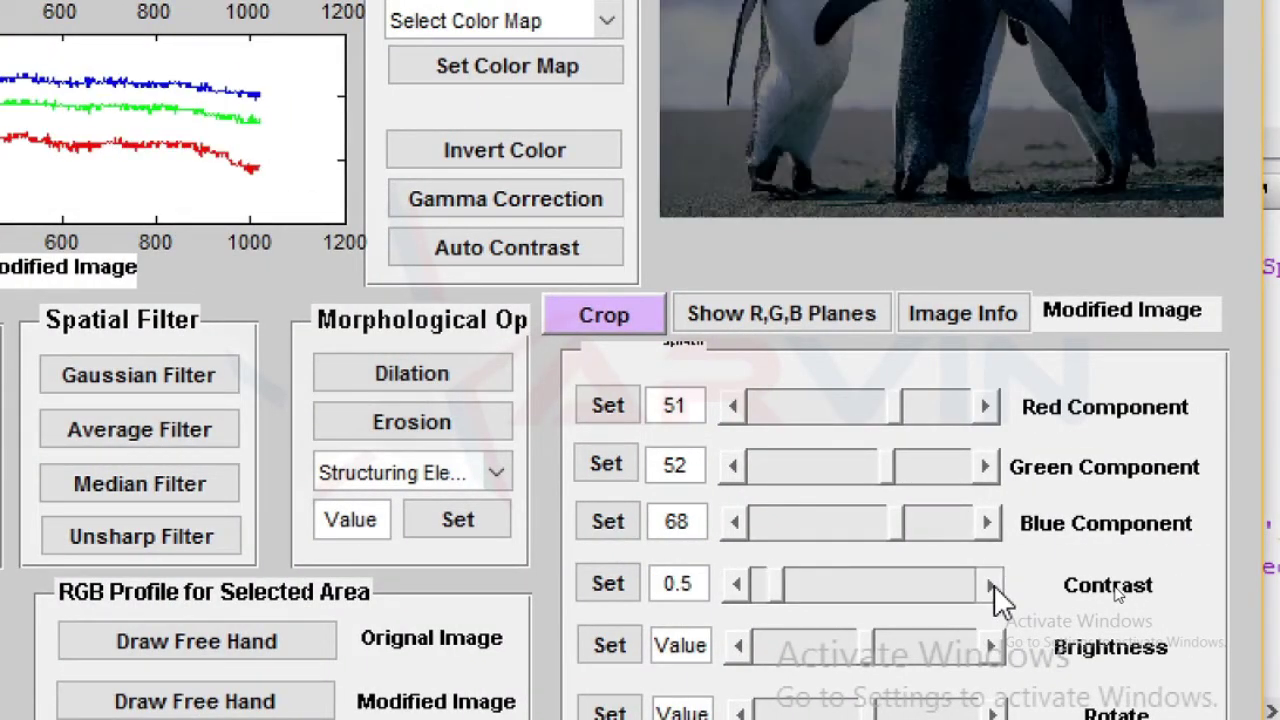
{"action": "left_click", "coordinate": [994, 585]}
{"action": "left_click", "coordinate": [994, 585]}
{"action": "left_click", "coordinate": [994, 585]}
{"action": "left_click", "coordinate": [994, 585]}
{"action": "left_click", "coordinate": [994, 585]}
{"action": "left_click", "coordinate": [994, 585]}
{"action": "left_click", "coordinate": [994, 585]}
{"action": "left_click", "coordinate": [994, 585]}
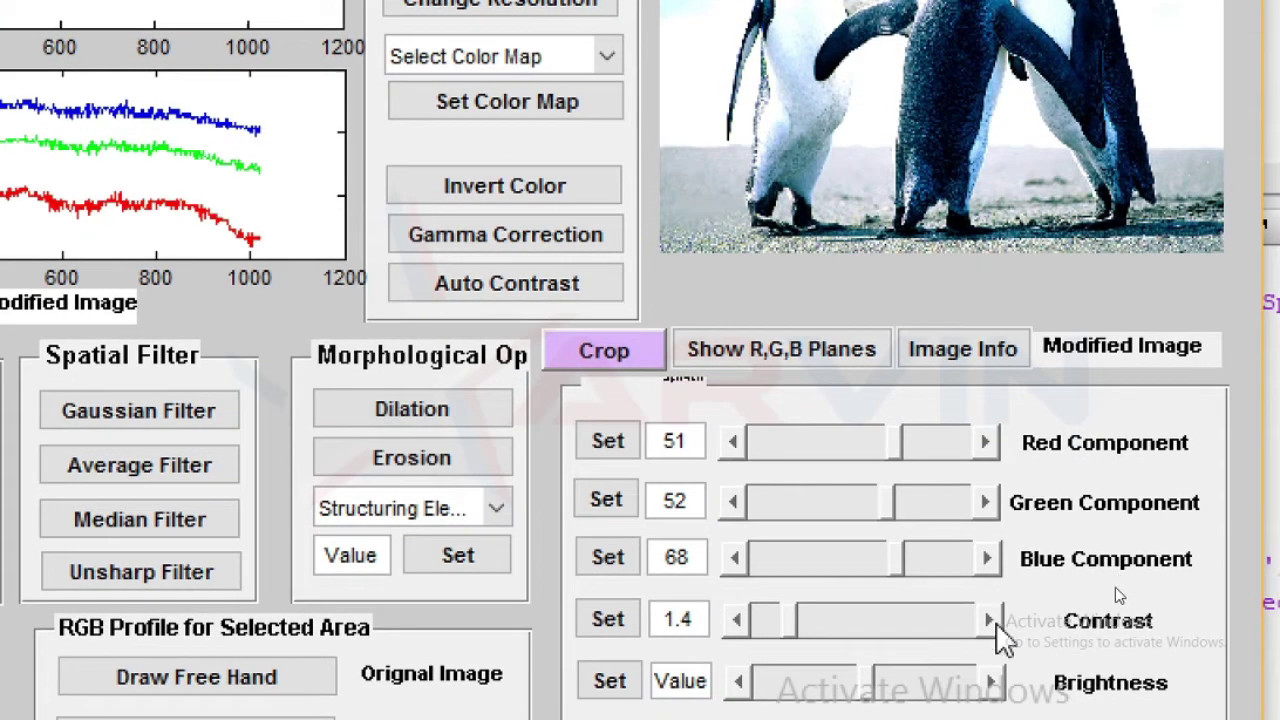
{"action": "left_click", "coordinate": [996, 623]}
{"action": "left_click", "coordinate": [996, 623]}
{"action": "left_click", "coordinate": [996, 623]}
{"action": "left_click", "coordinate": [996, 623]}
{"action": "left_click", "coordinate": [996, 623]}
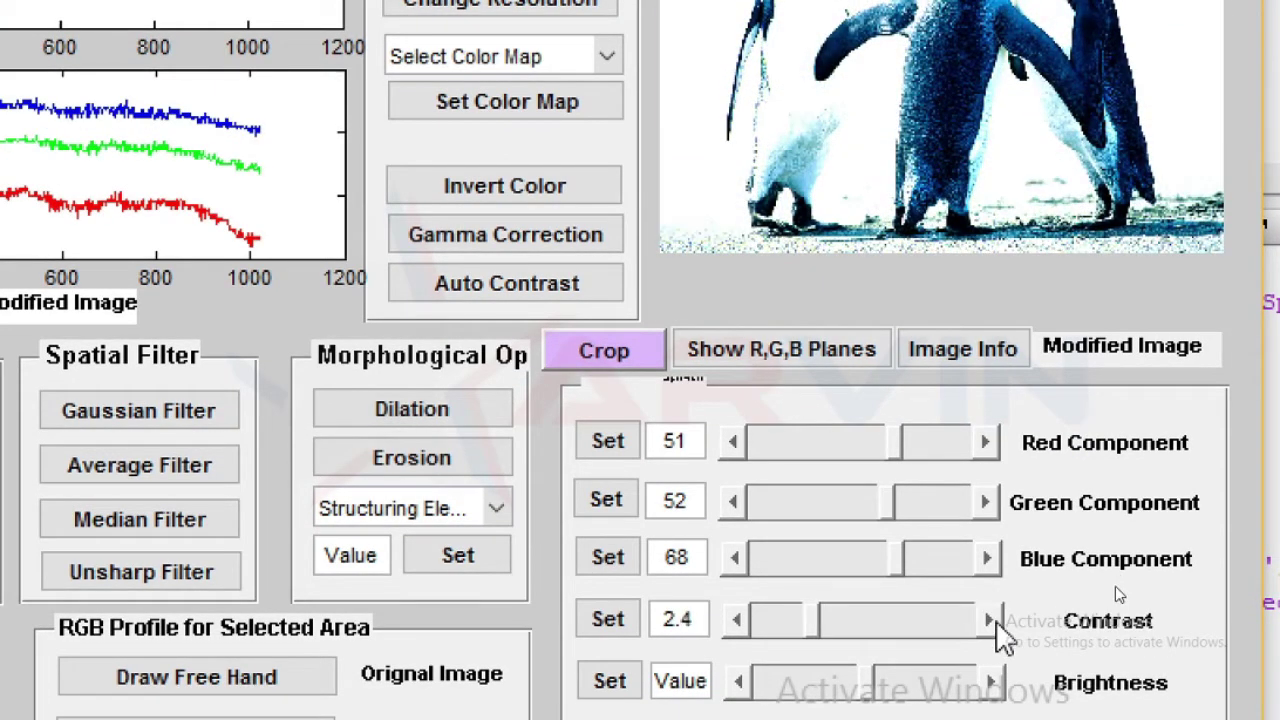
{"action": "left_click", "coordinate": [988, 621]}
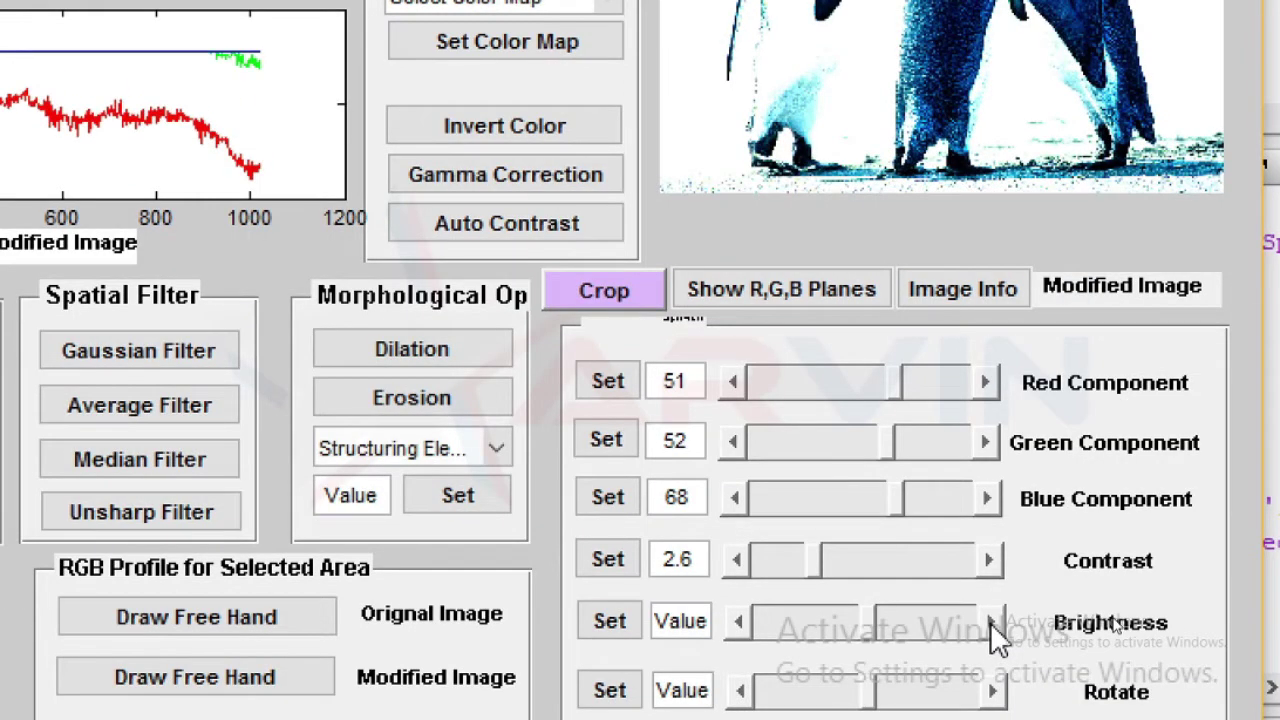
- Increase the modified image's brightness to 102
{"action": "left_click", "coordinate": [990, 682]}
{"action": "left_click", "coordinate": [990, 622]}
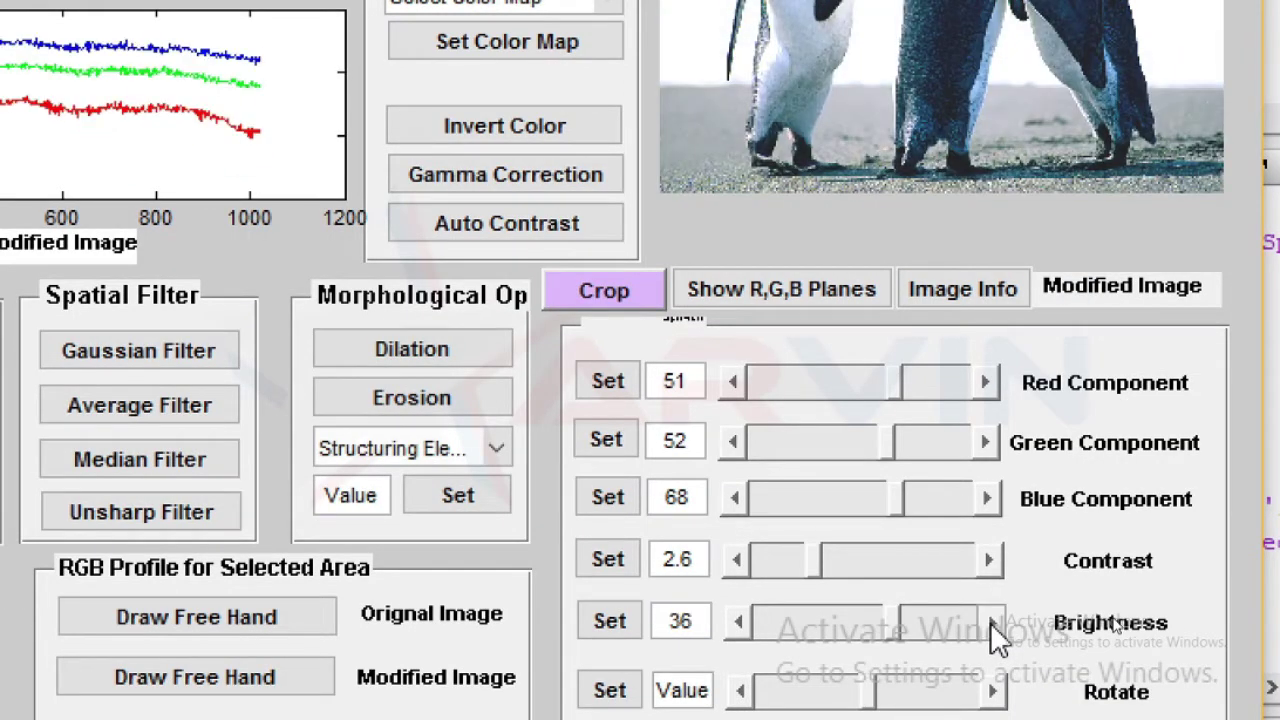
{"action": "left_click", "coordinate": [990, 622]}
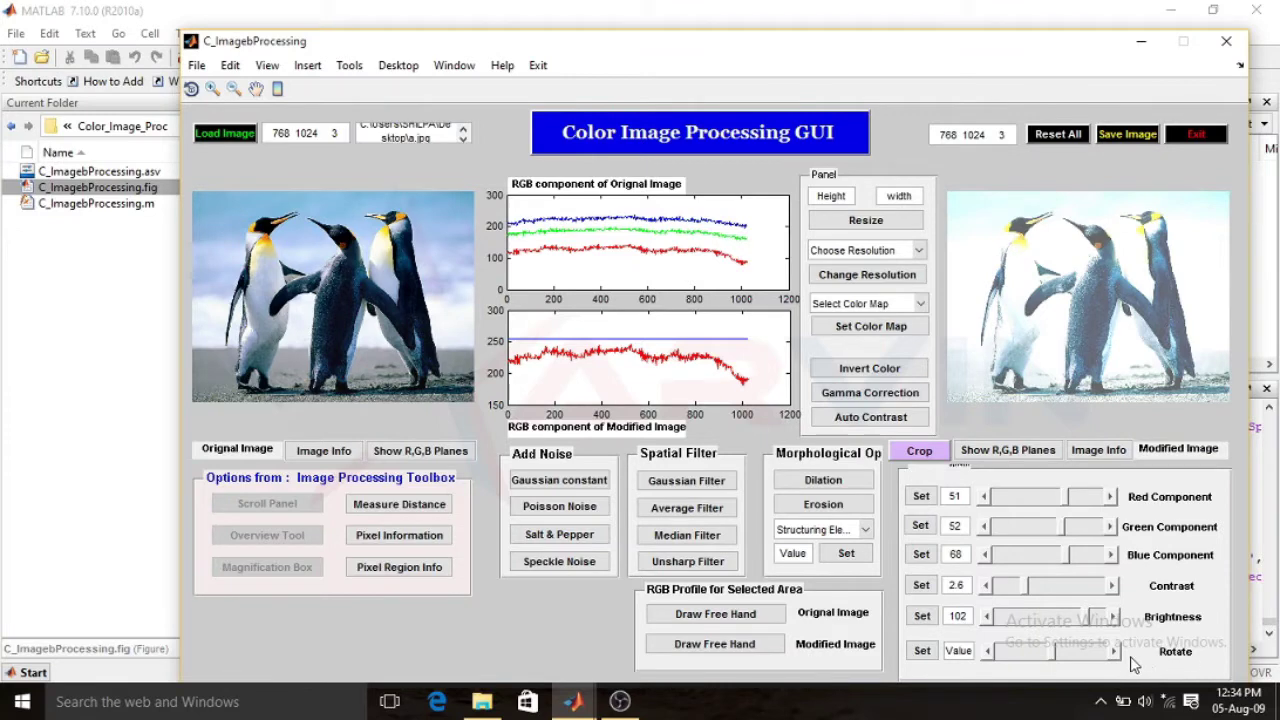
- Rotate the modified image past upright to a slight opposite tilt, then show a.jpg's Image Info
{"action": "left_click", "coordinate": [1116, 655]}
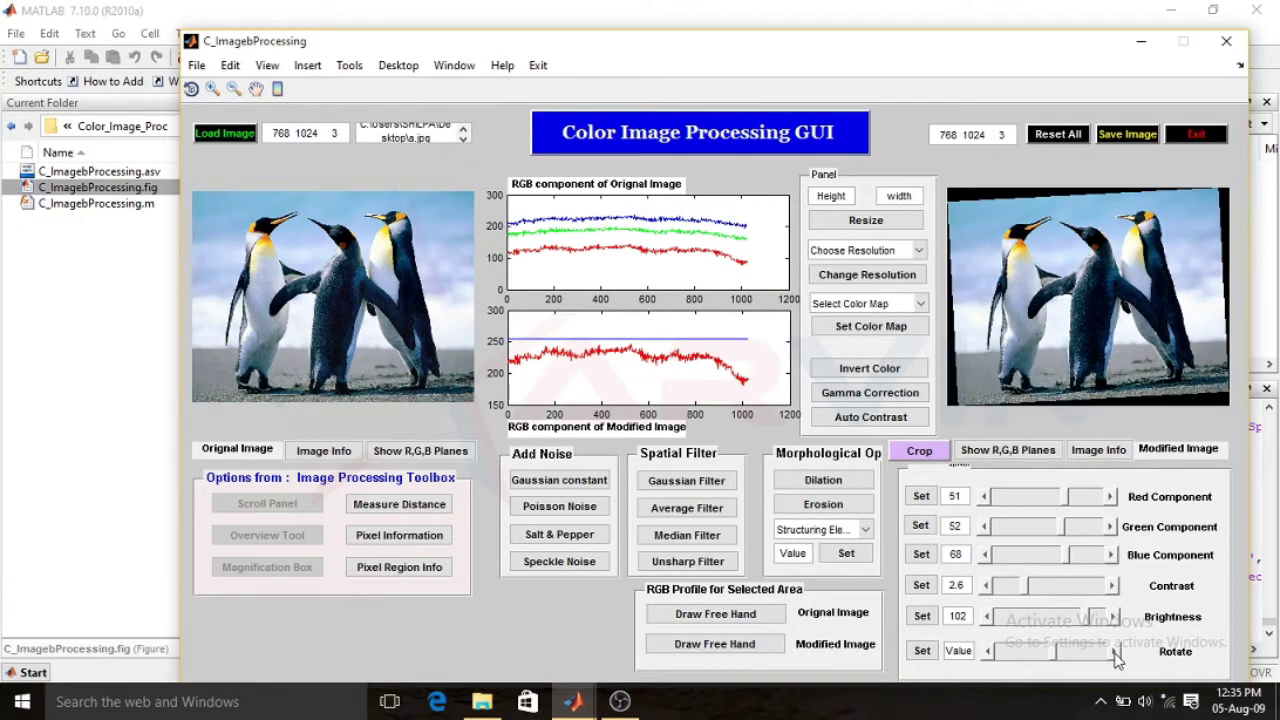
{"action": "left_click", "coordinate": [1116, 655]}
{"action": "left_click", "coordinate": [1116, 655]}
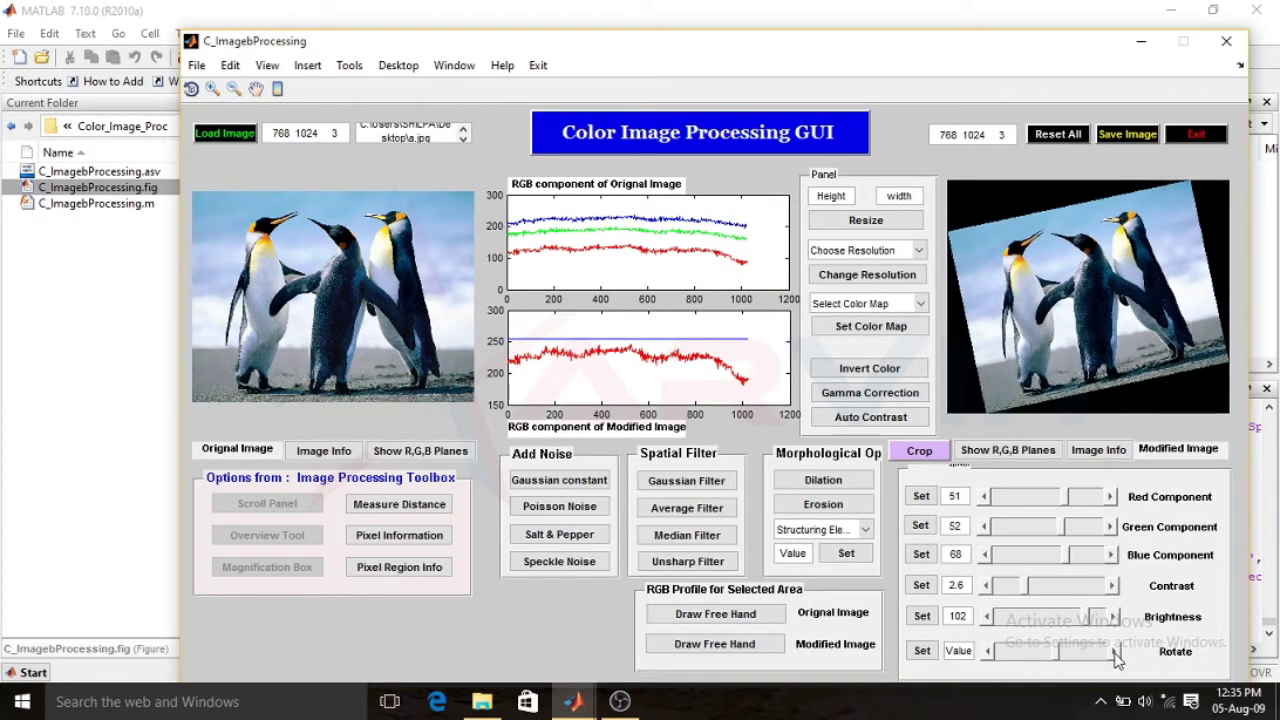
{"action": "left_click", "coordinate": [987, 652]}
{"action": "left_click", "coordinate": [987, 652]}
{"action": "left_click", "coordinate": [987, 652]}
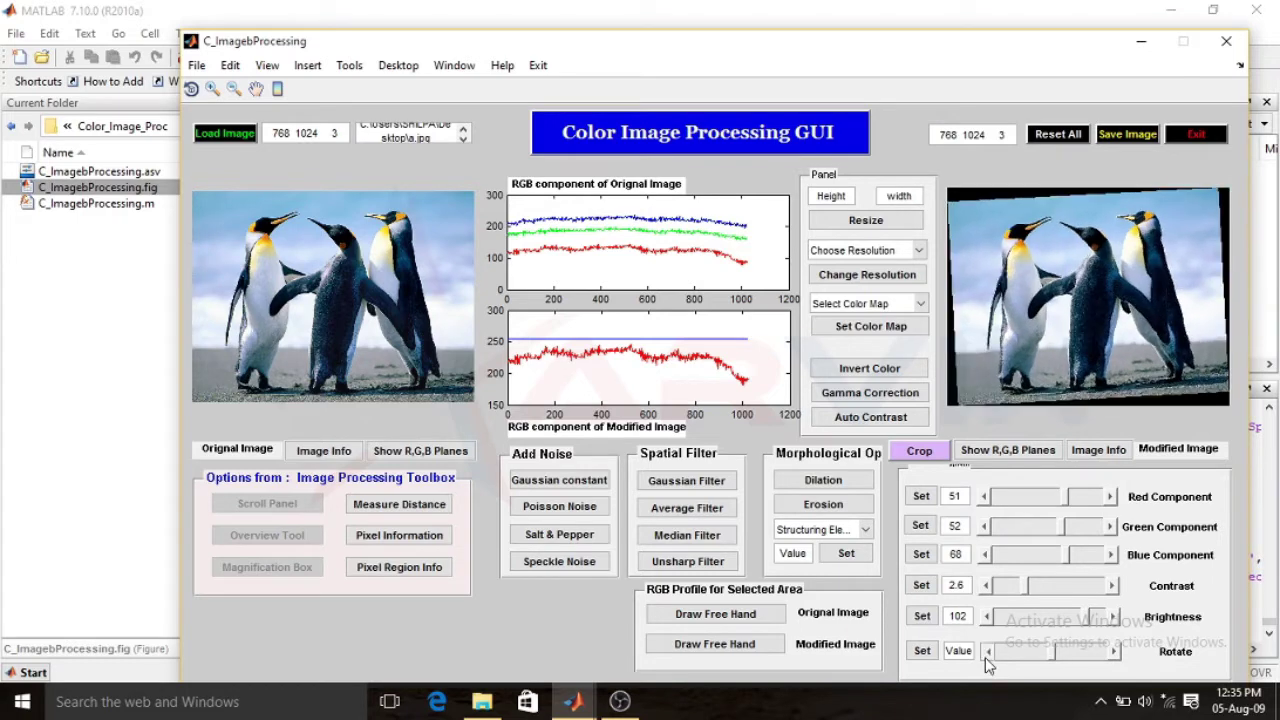
{"action": "left_click", "coordinate": [987, 652]}
{"action": "left_click", "coordinate": [987, 652]}
{"action": "left_click", "coordinate": [987, 652]}
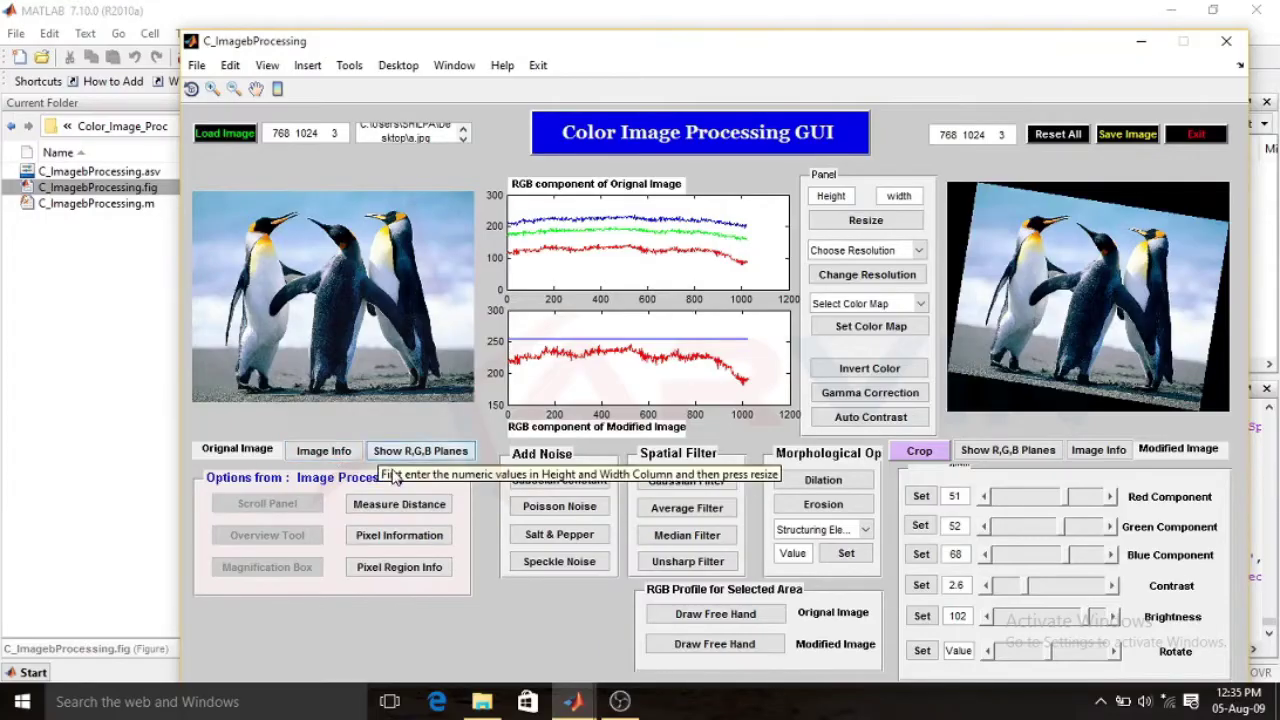
{"action": "left_click", "coordinate": [324, 452]}
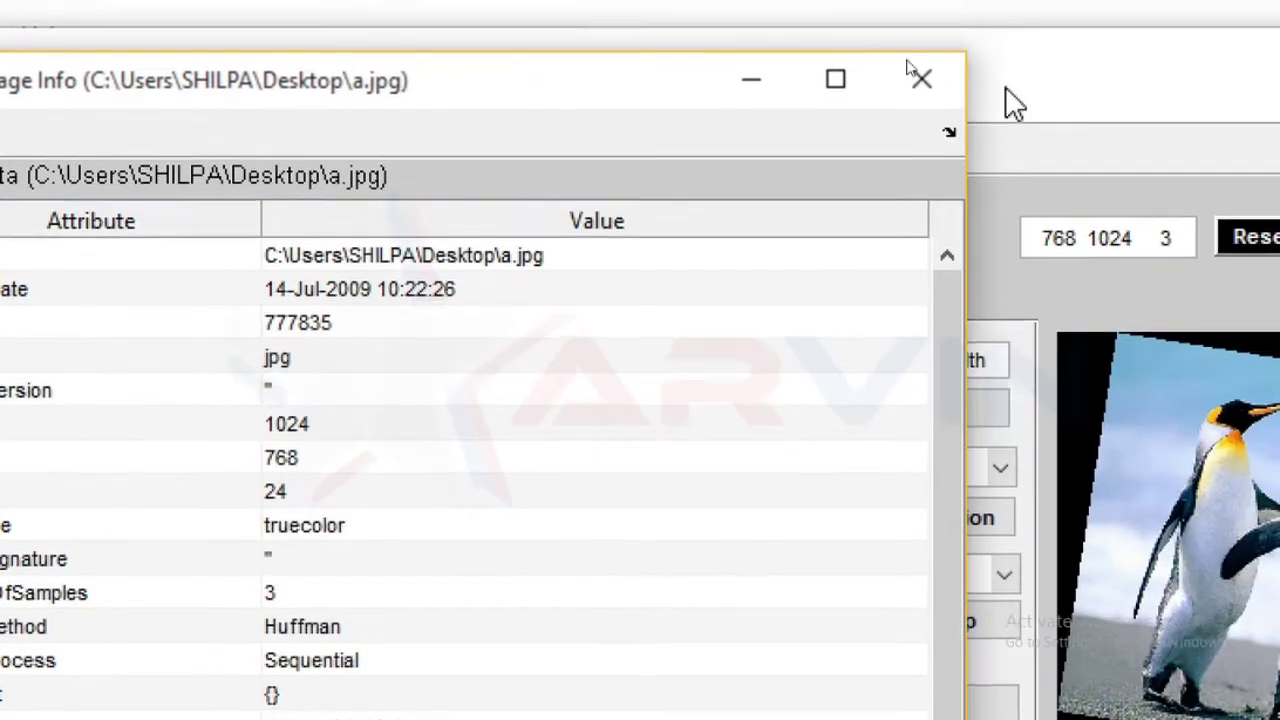
{"action": "left_click", "coordinate": [919, 88]}
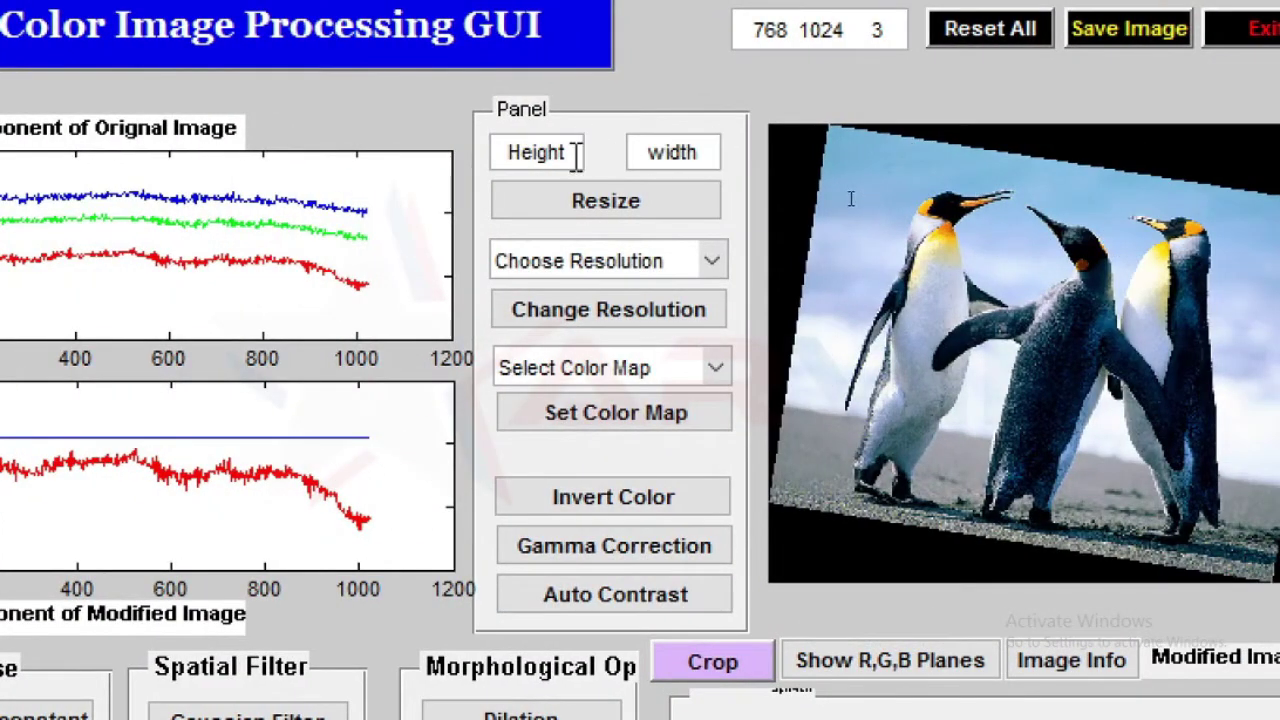
- Enter height 100 and width 500 and resize the modified image
{"action": "double_click", "coordinate": [568, 150]}
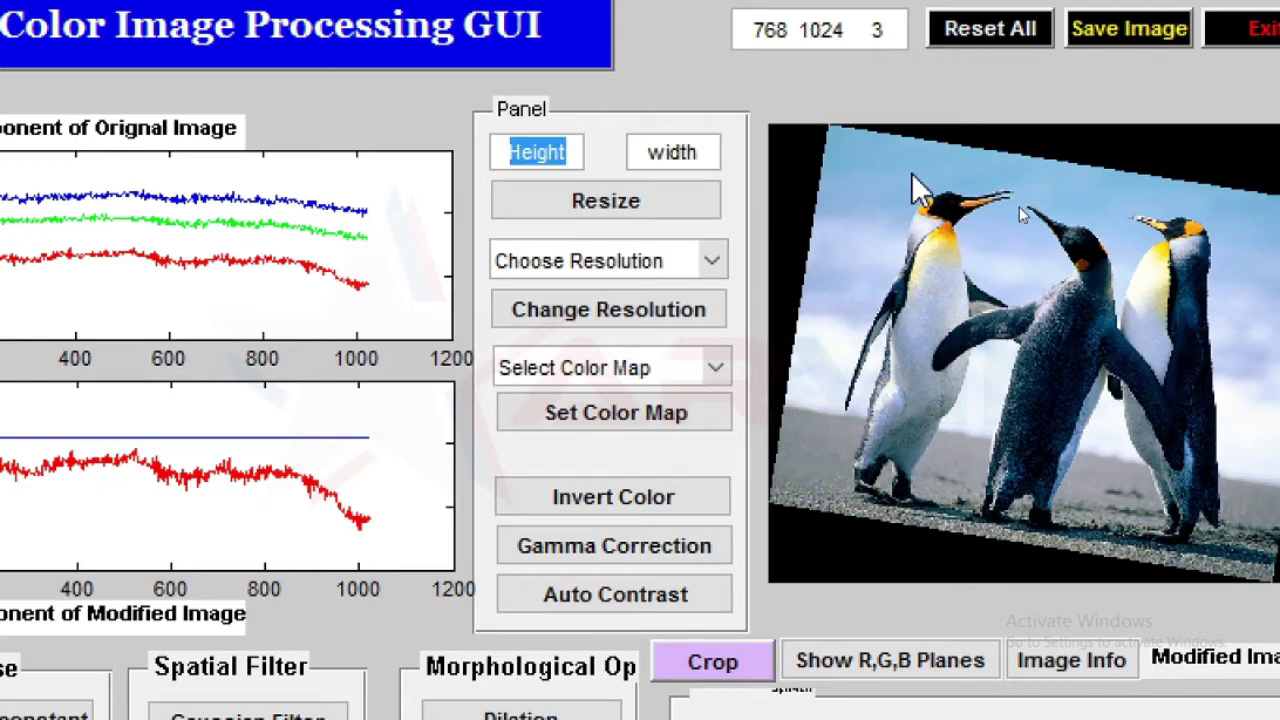
{"action": "type", "text": "100"}
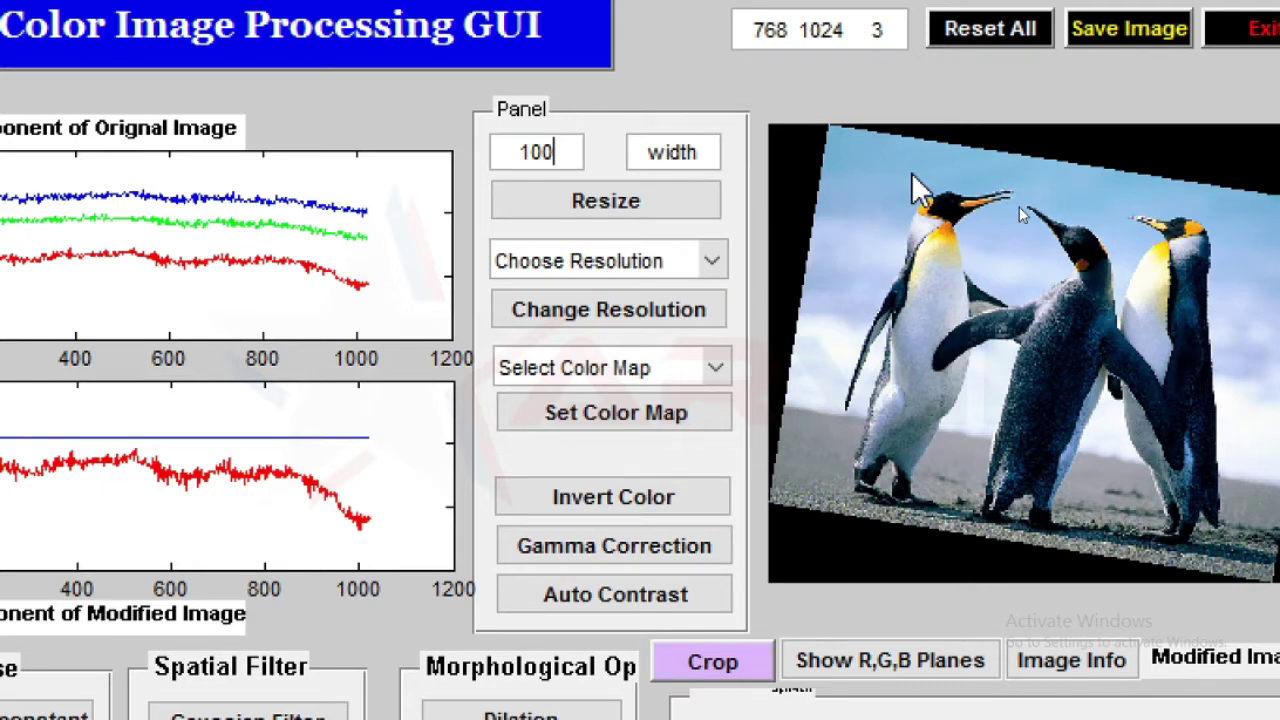
{"action": "key", "text": "Tab"}
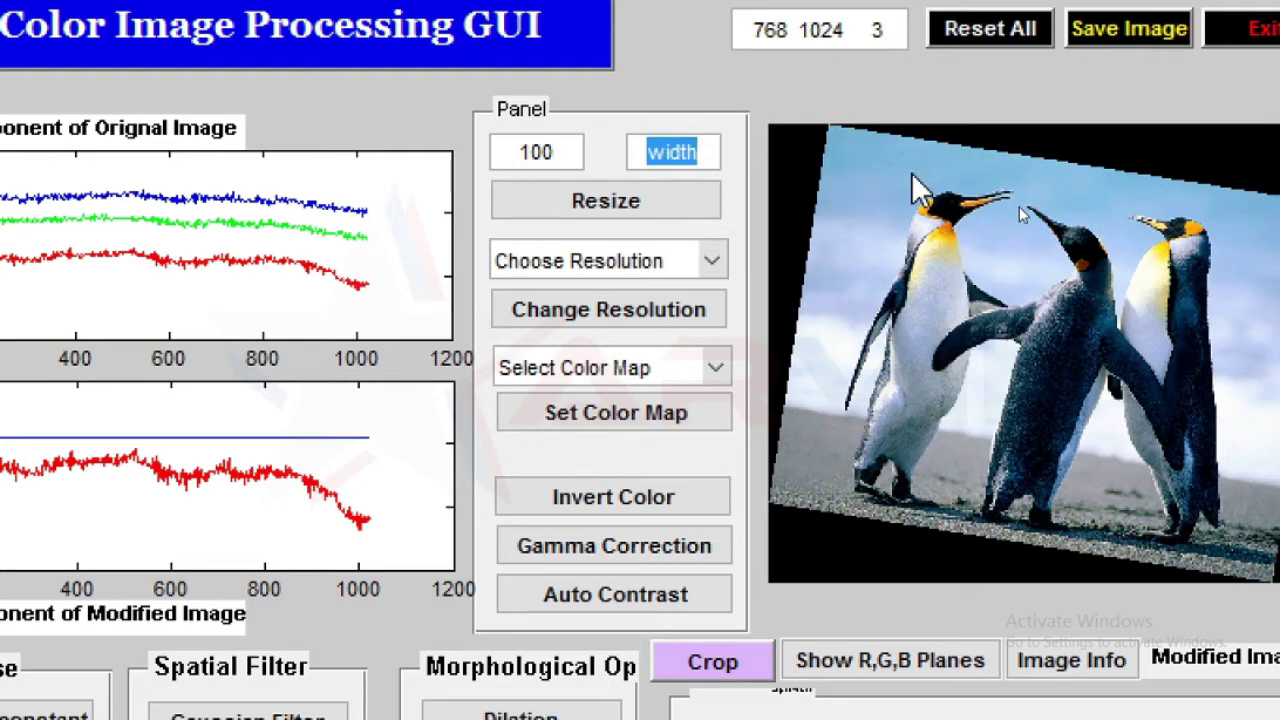
{"action": "type", "text": "500"}
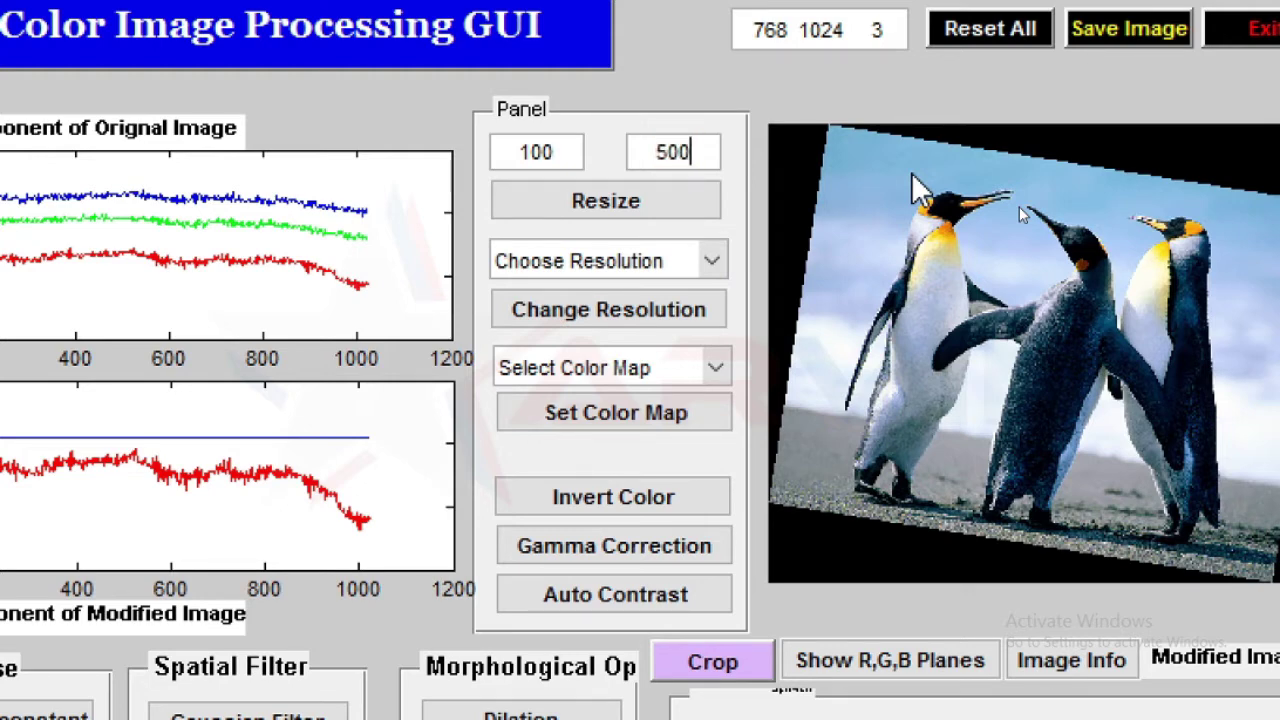
{"action": "left_click", "coordinate": [677, 200]}
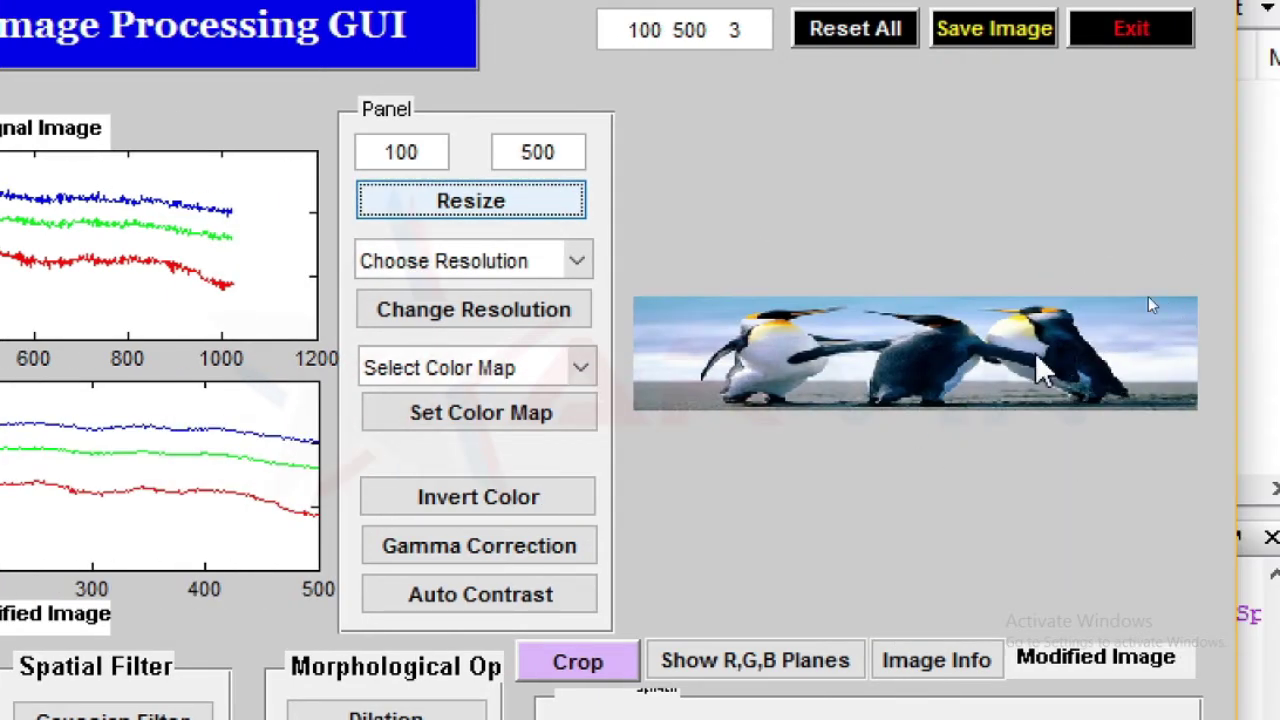
- Set resolution to 256 X 256, then 16 X 16, then Reset All
{"action": "left_click", "coordinate": [578, 262]}
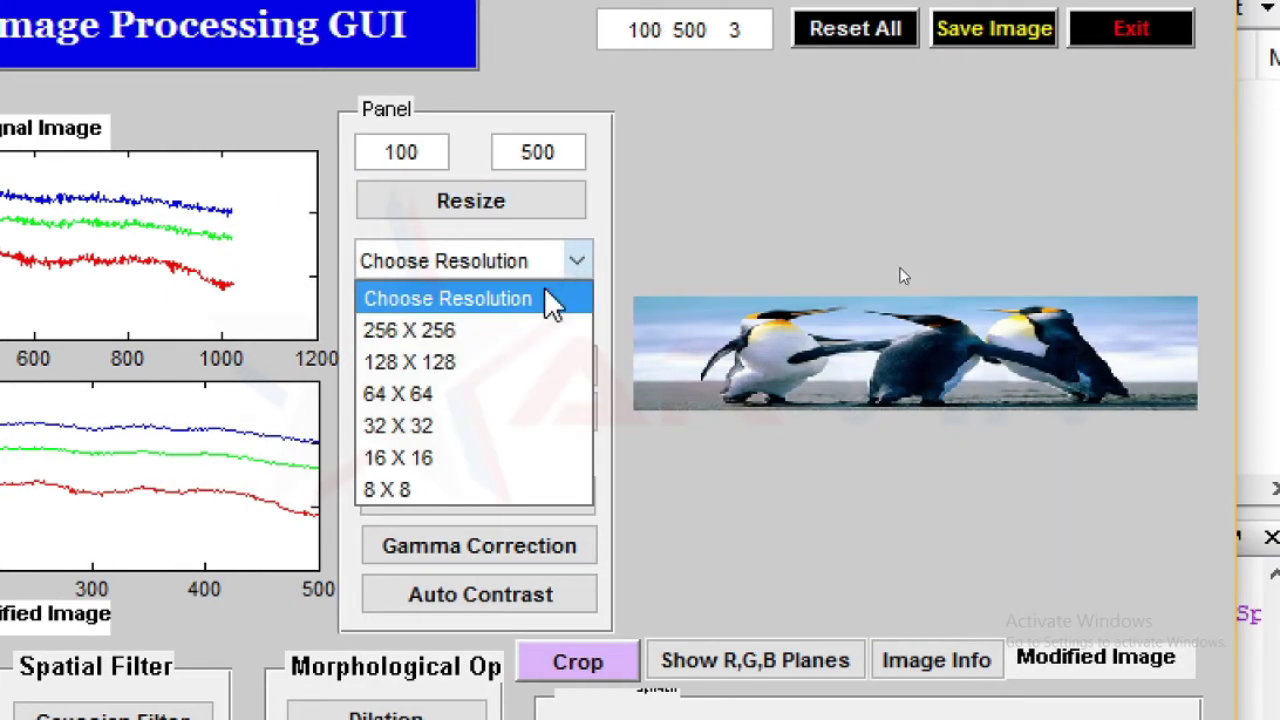
{"action": "left_click", "coordinate": [533, 331]}
{"action": "left_click", "coordinate": [533, 331]}
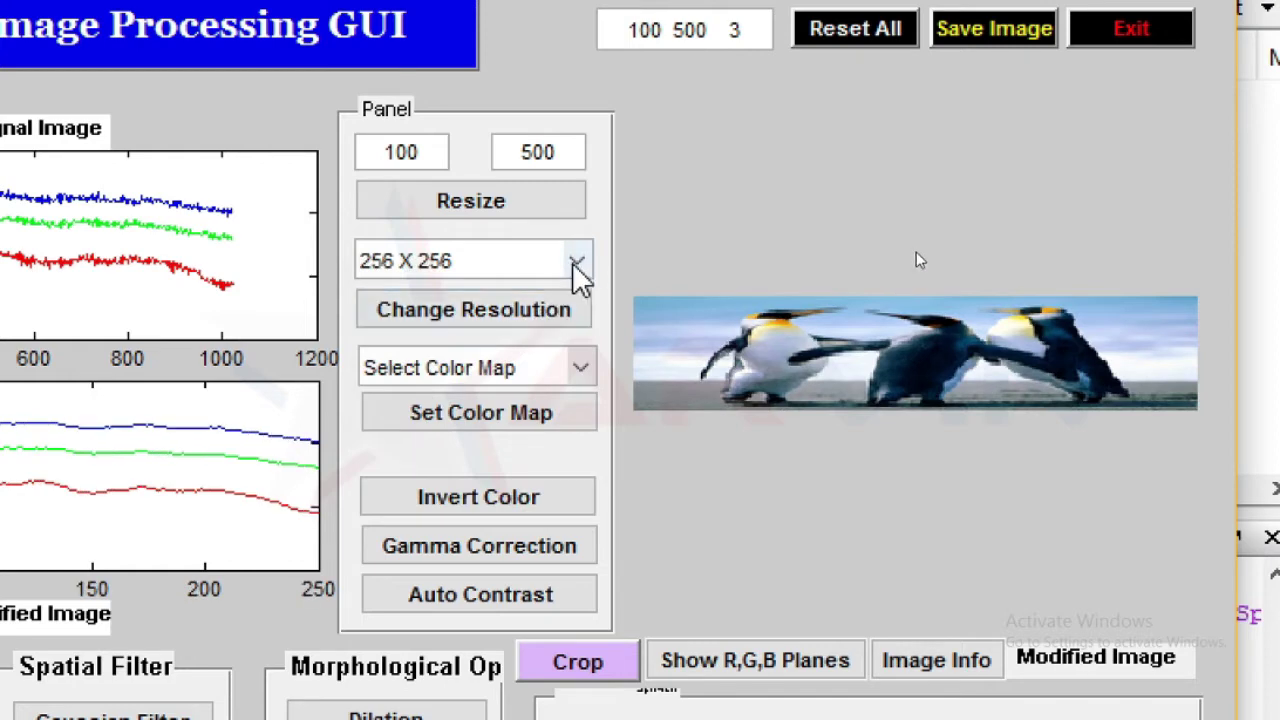
{"action": "left_click", "coordinate": [578, 261]}
{"action": "left_click", "coordinate": [486, 458]}
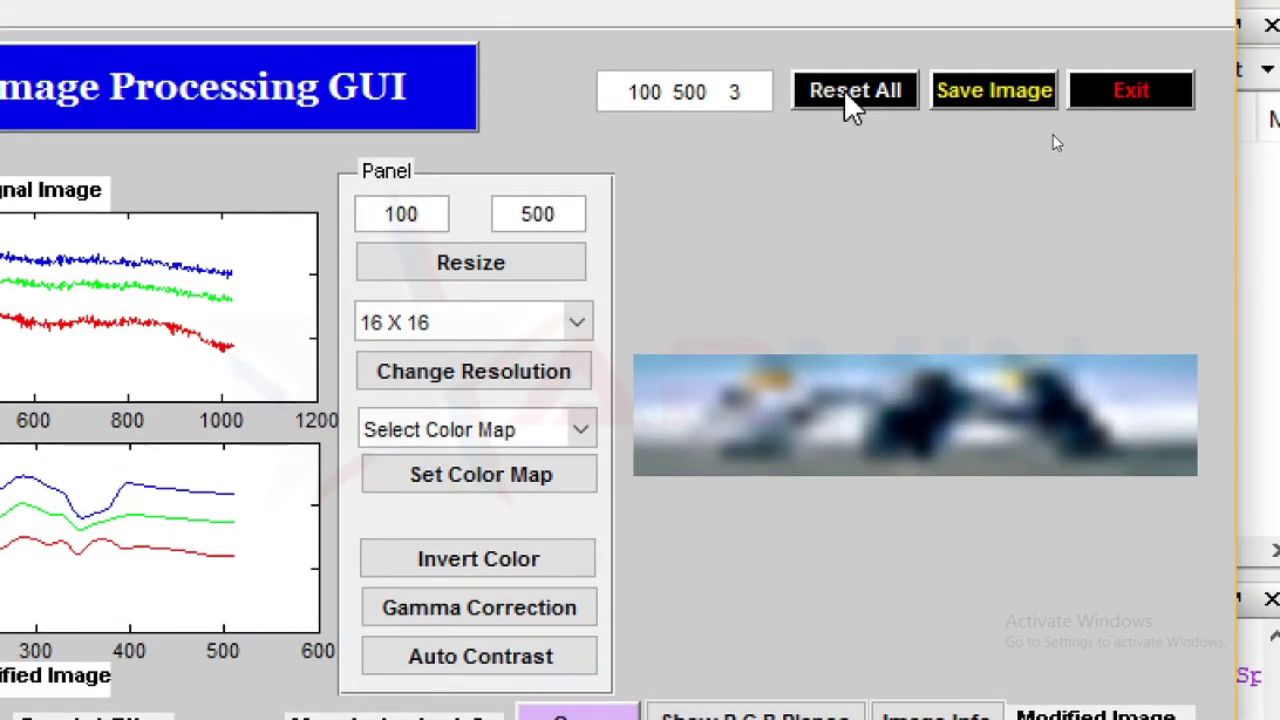
{"action": "left_click", "coordinate": [850, 100]}
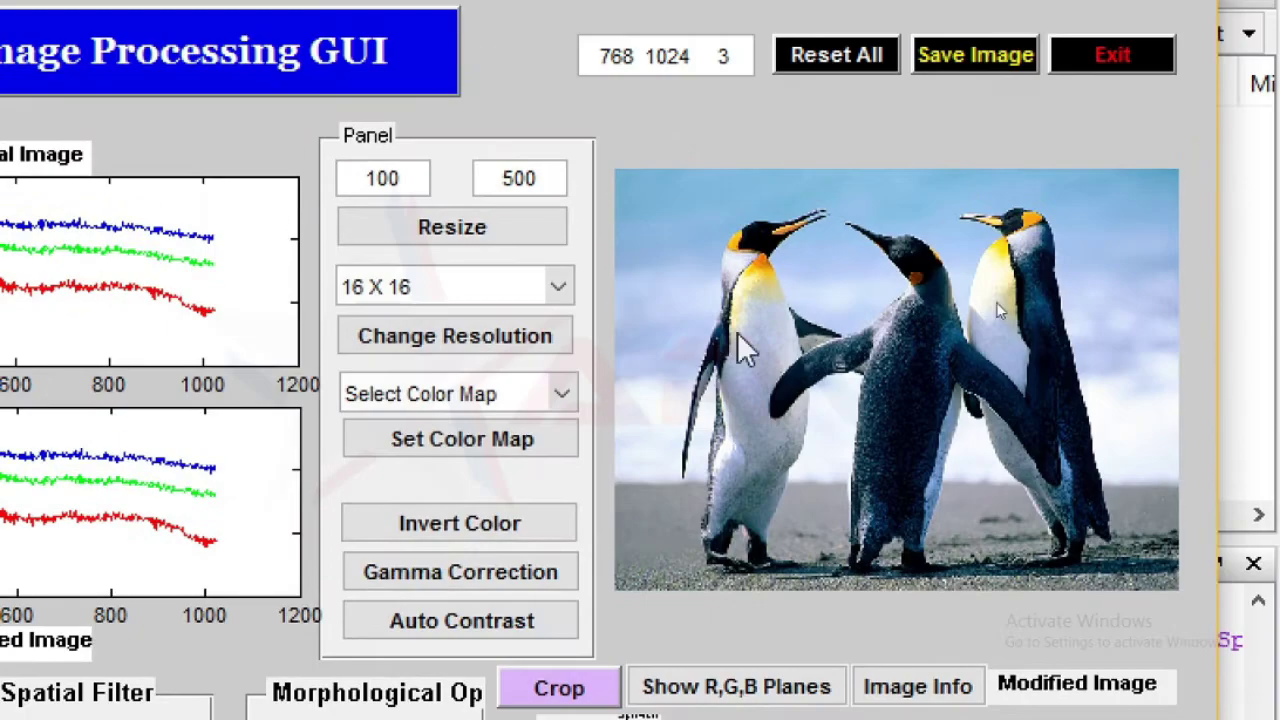
- Apply the Jet, Spring and Autumn colour maps, then restore the original colours
{"action": "left_click", "coordinate": [561, 394]}
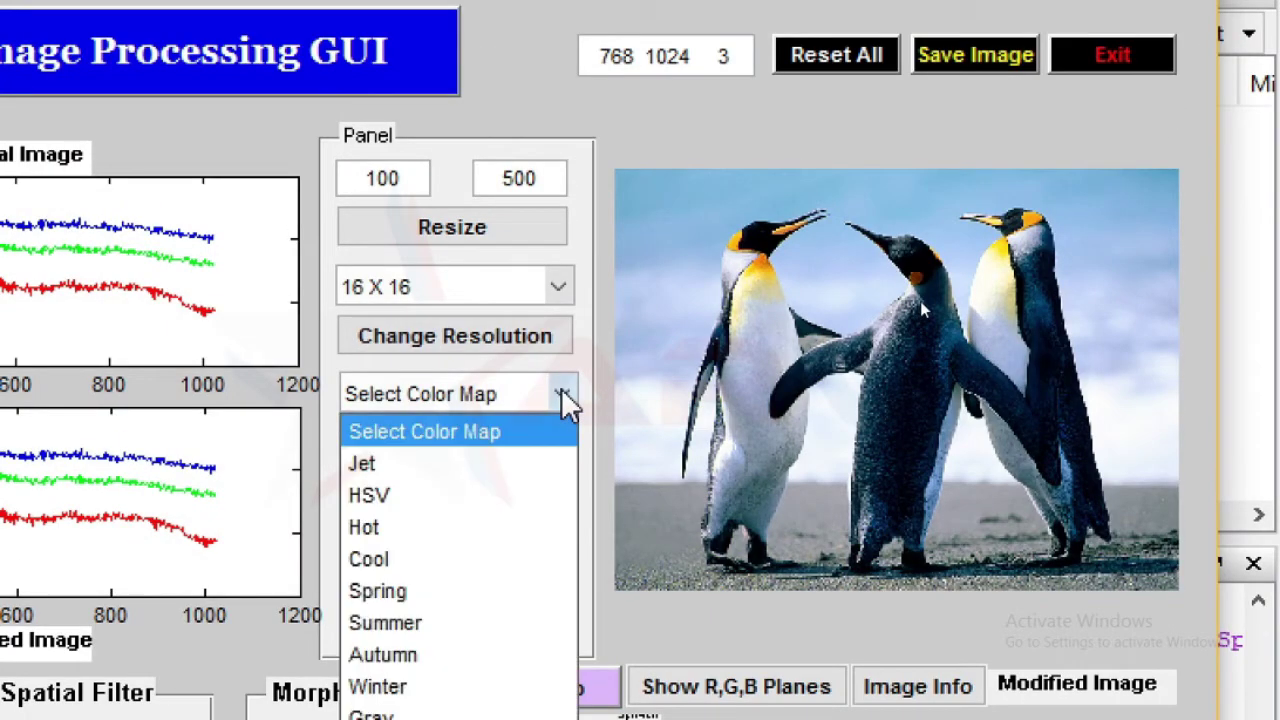
{"action": "left_click", "coordinate": [514, 472]}
{"action": "left_click", "coordinate": [566, 437]}
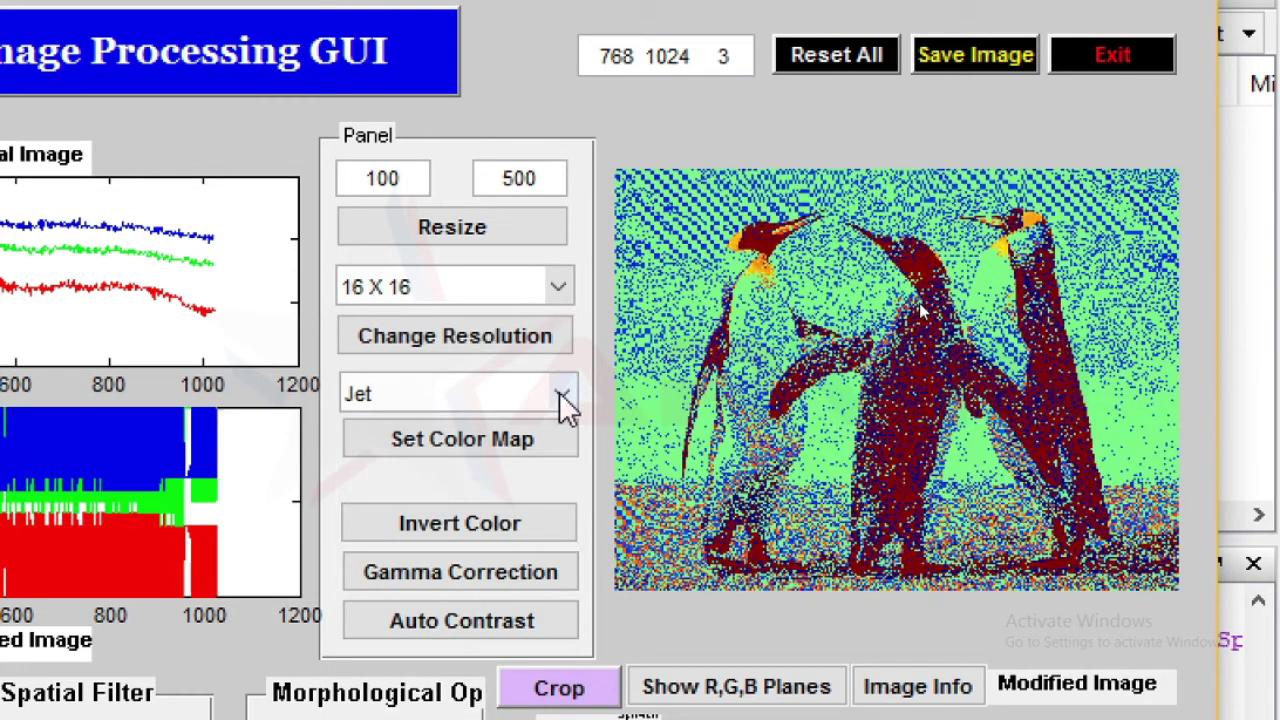
{"action": "left_click", "coordinate": [566, 404]}
{"action": "left_click", "coordinate": [383, 586]}
{"action": "left_click", "coordinate": [563, 394]}
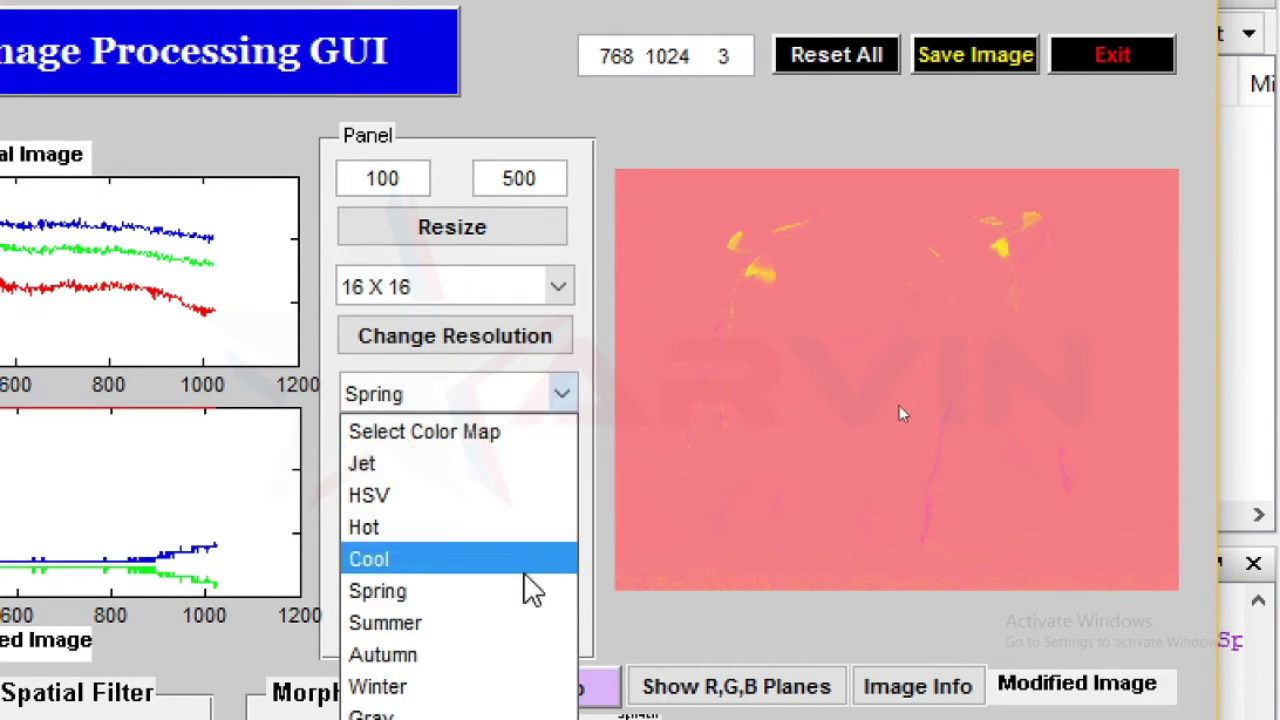
{"action": "left_click", "coordinate": [486, 632]}
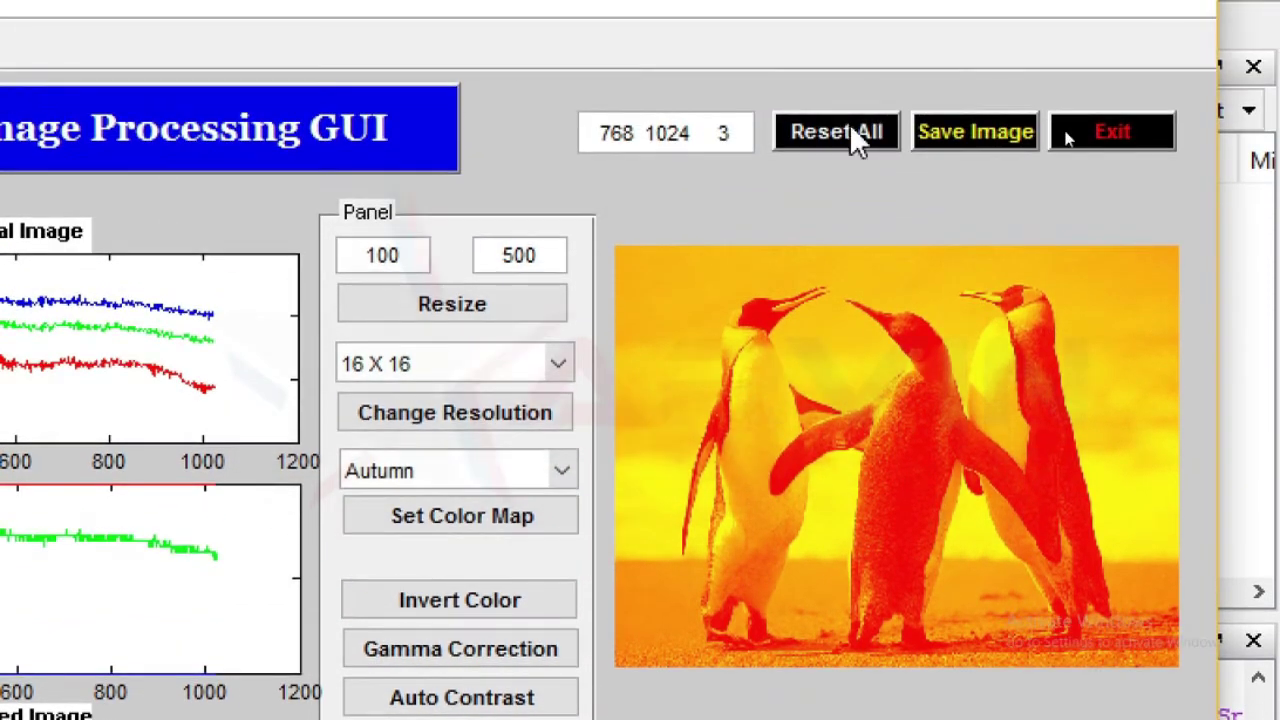
{"action": "left_click", "coordinate": [850, 130]}
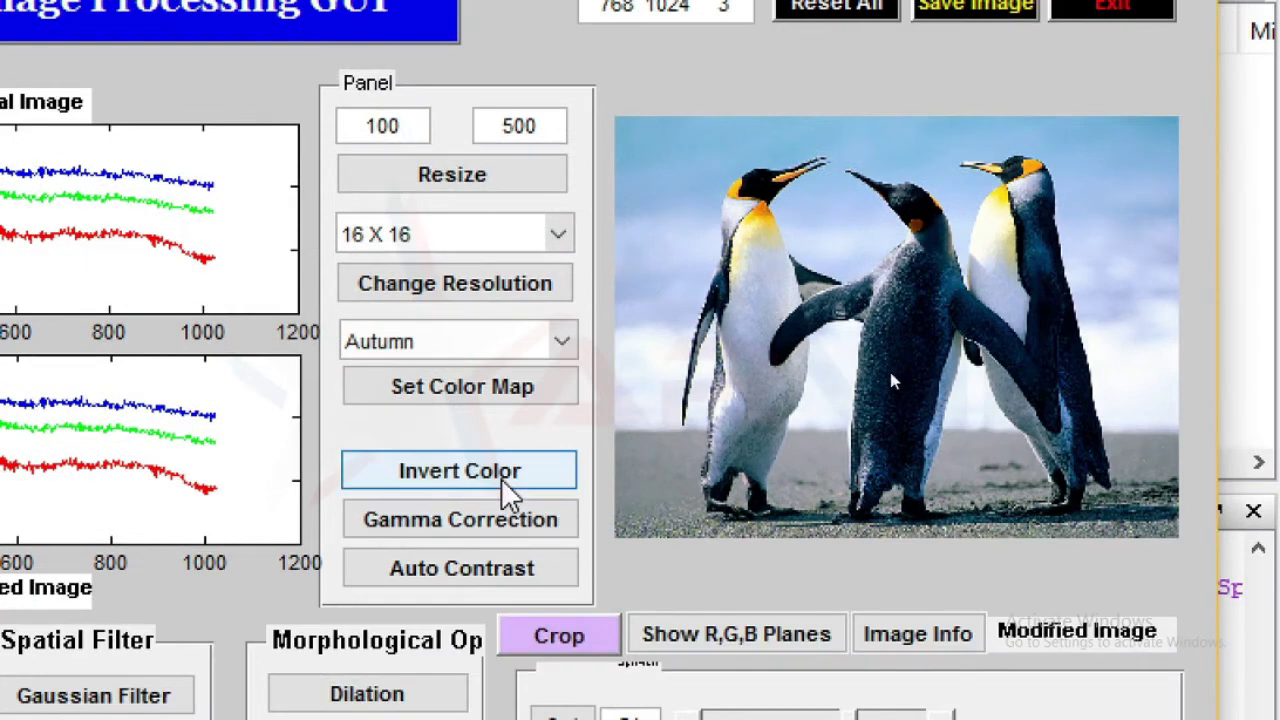
- Invert colours and apply gamma correction, reset, then apply auto contrast and reset again
{"action": "left_click", "coordinate": [507, 488]}
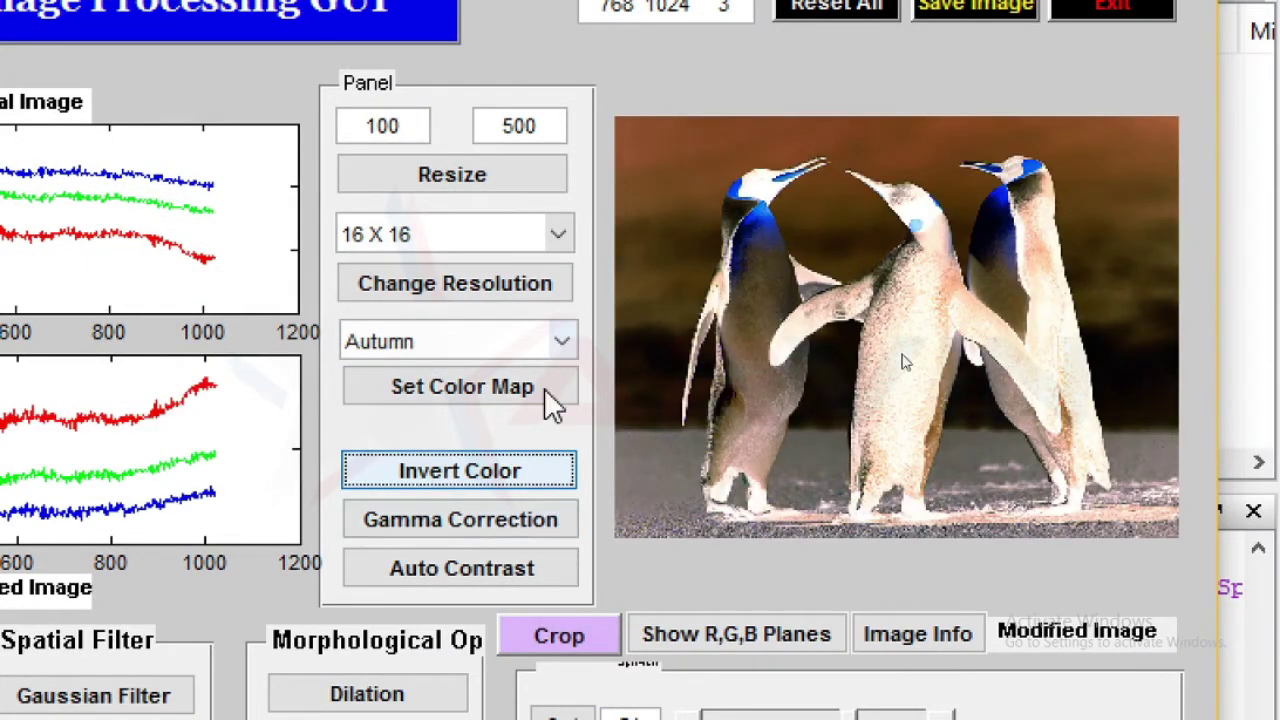
{"action": "left_click", "coordinate": [532, 535]}
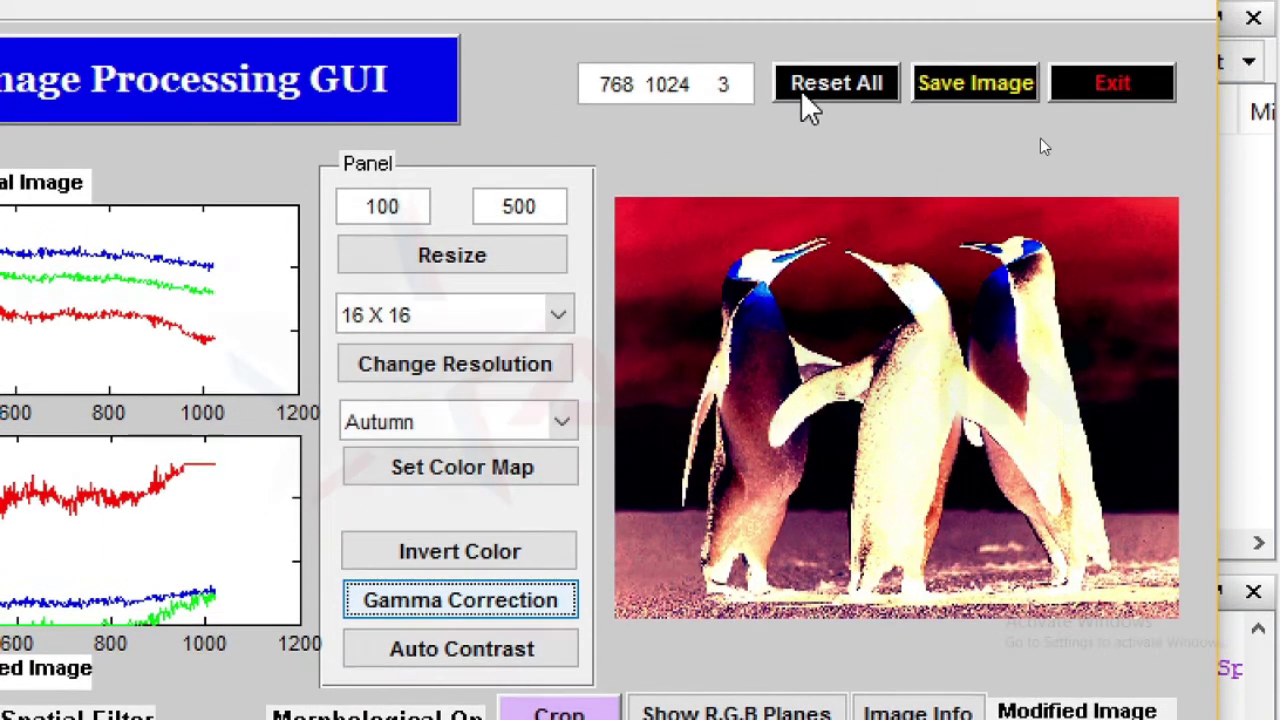
{"action": "left_click", "coordinate": [801, 9]}
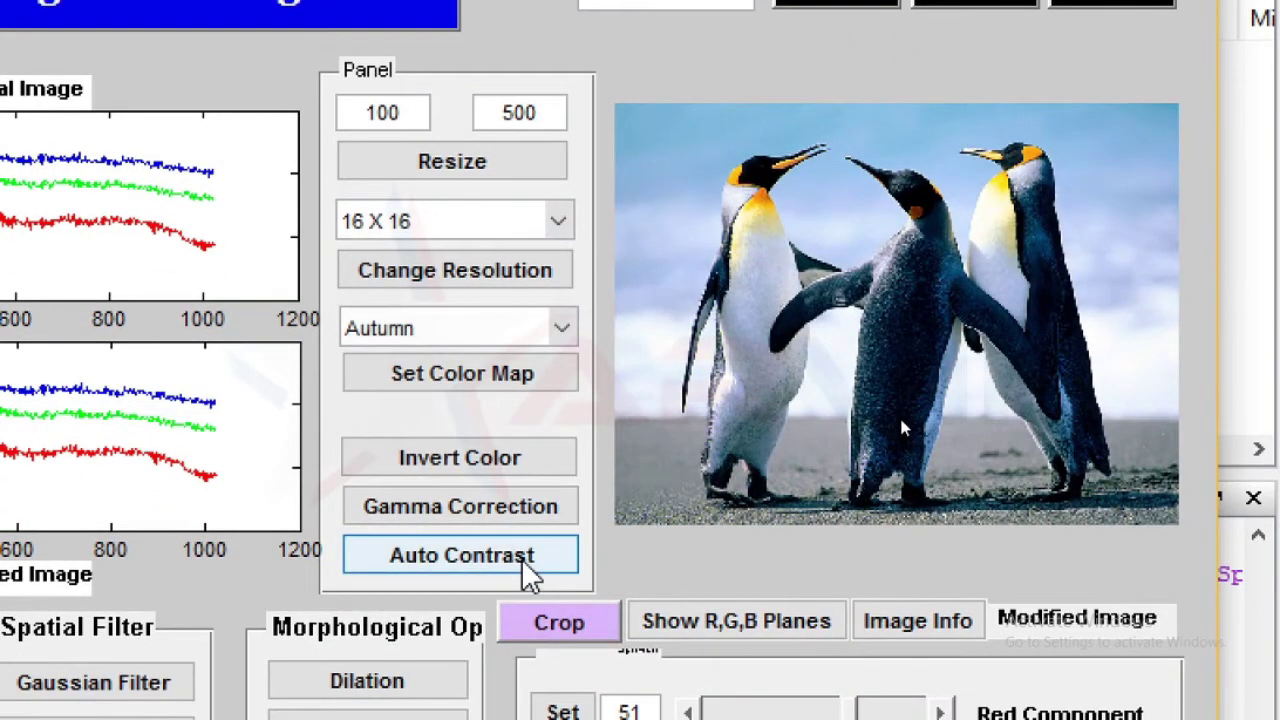
{"action": "left_click", "coordinate": [522, 655]}
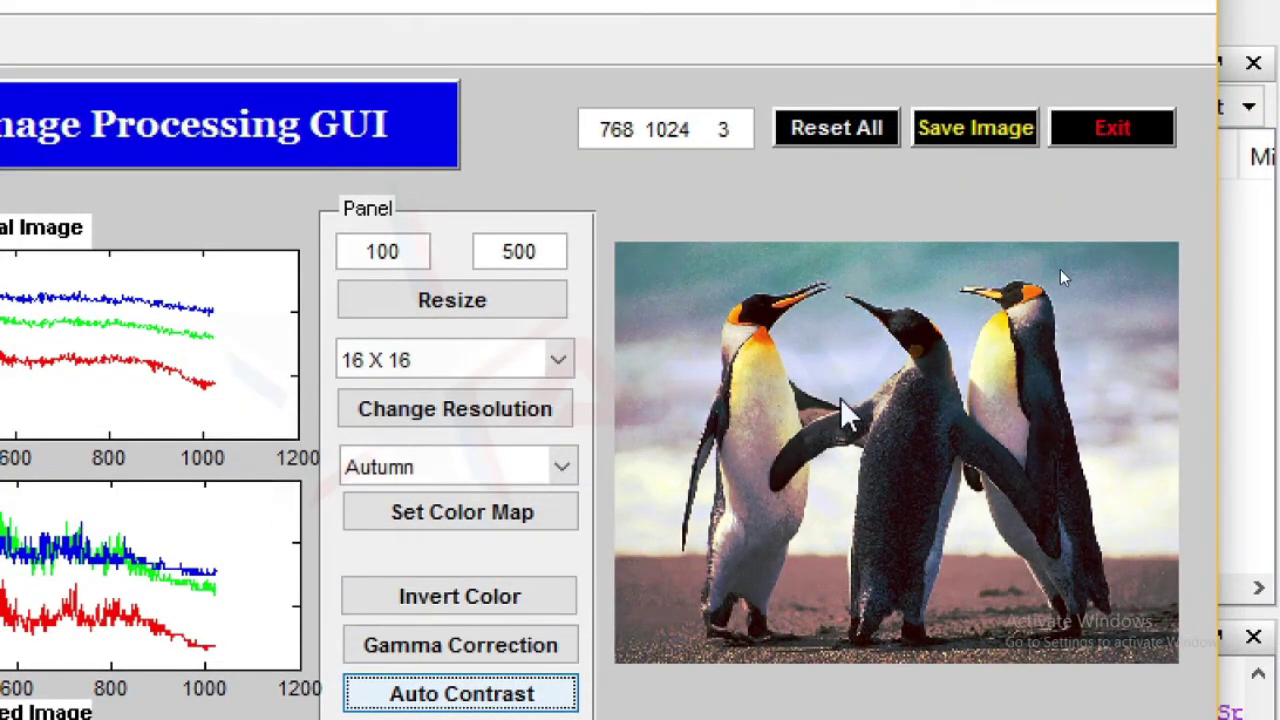
{"action": "left_click", "coordinate": [829, 128]}
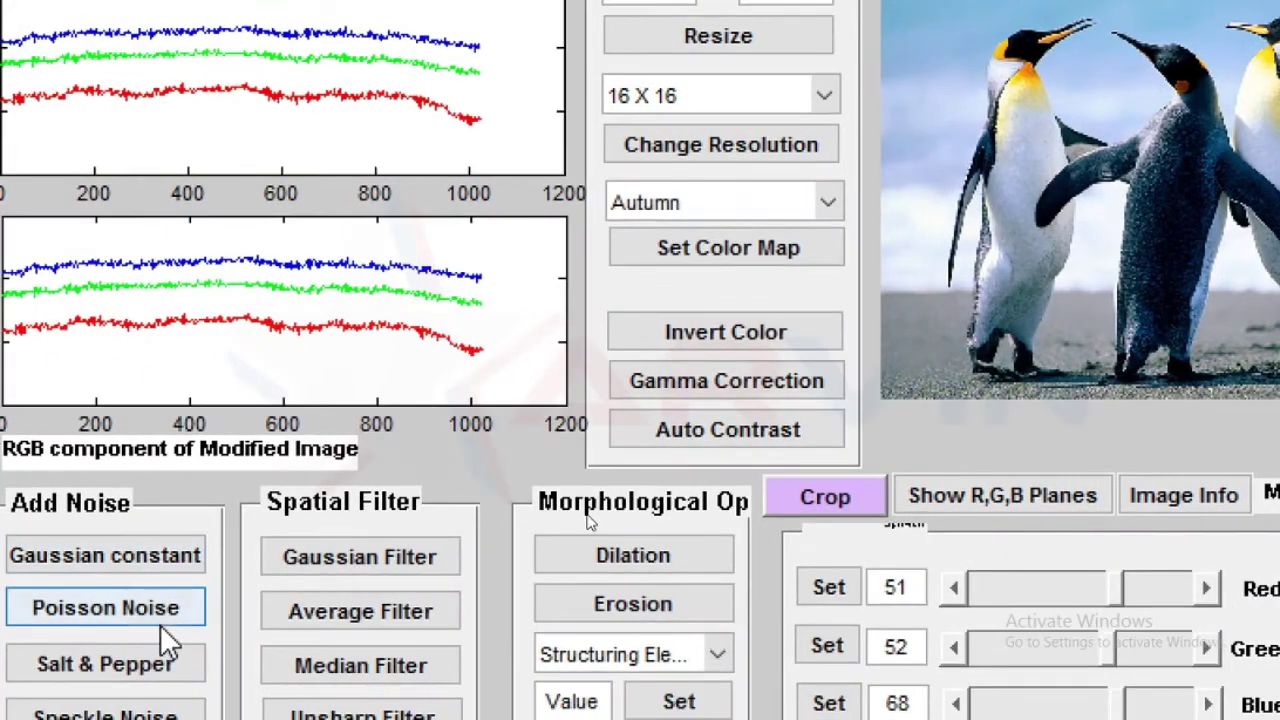
- Add Gaussian and Poisson noise with an average filter, then salt-and-pepper noise with a median filter
{"action": "left_click", "coordinate": [160, 612]}
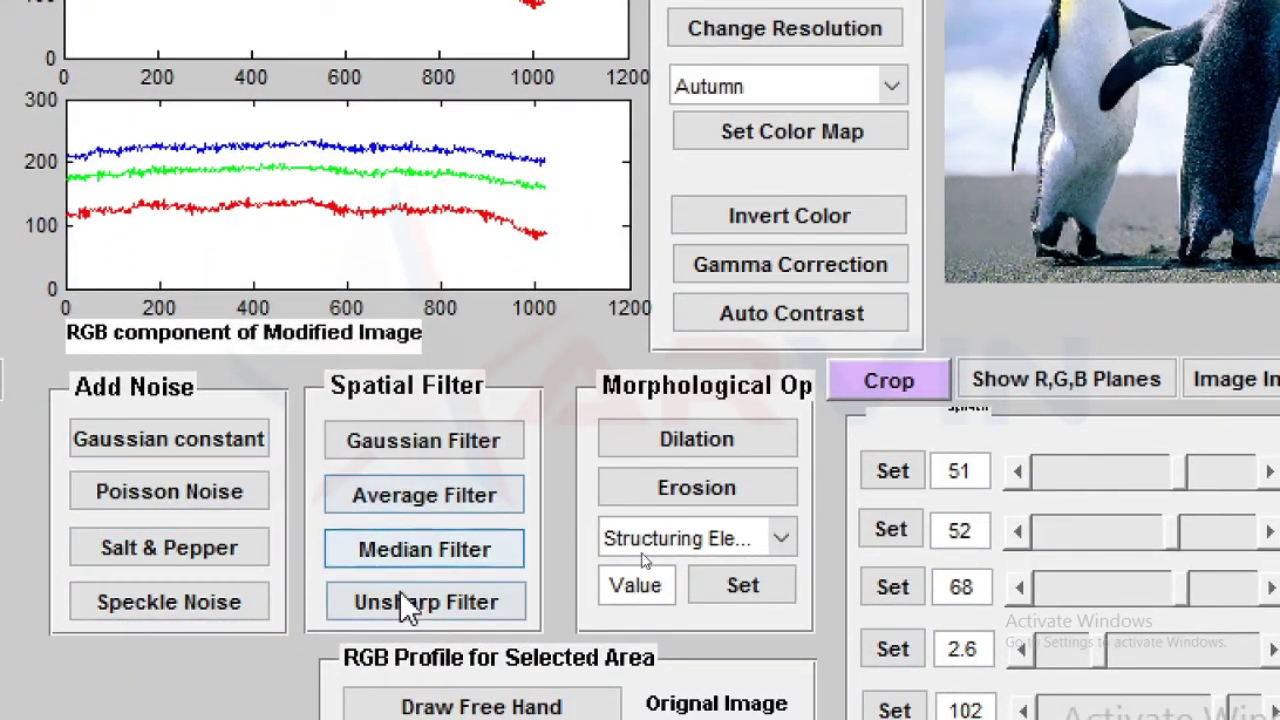
{"action": "left_click", "coordinate": [266, 432]}
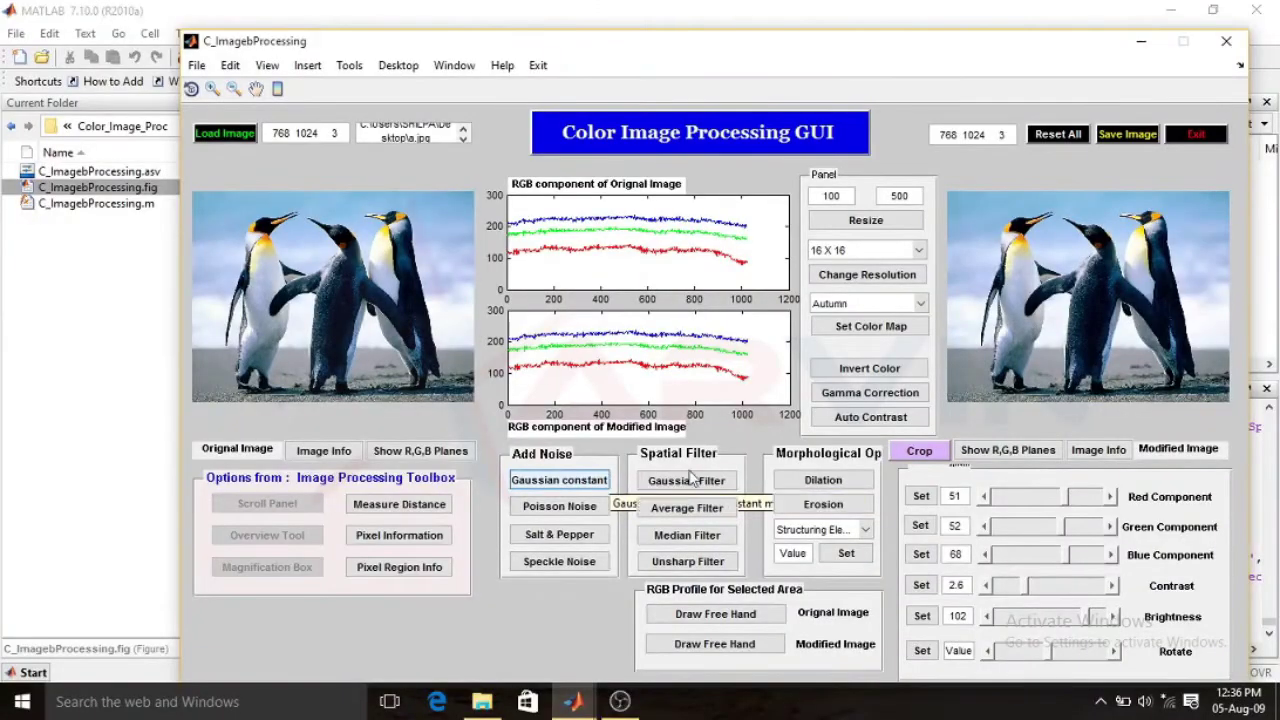
{"action": "left_click", "coordinate": [593, 484]}
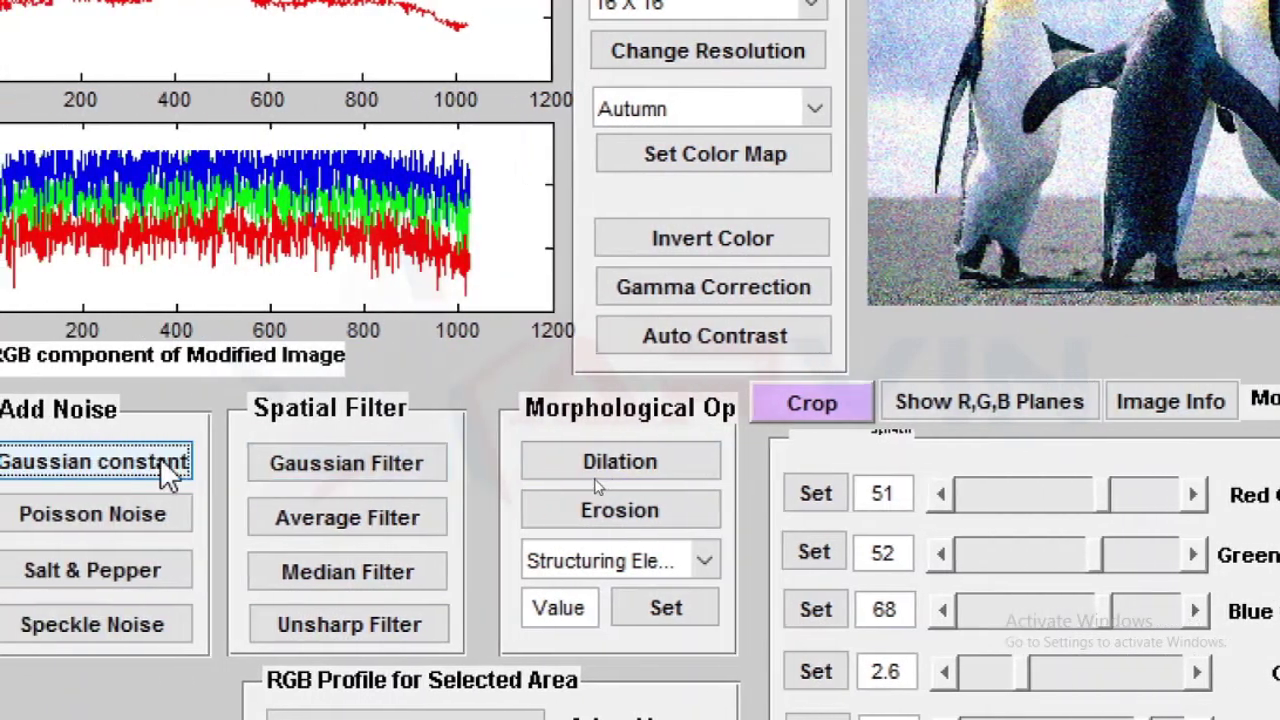
{"action": "left_click", "coordinate": [384, 465]}
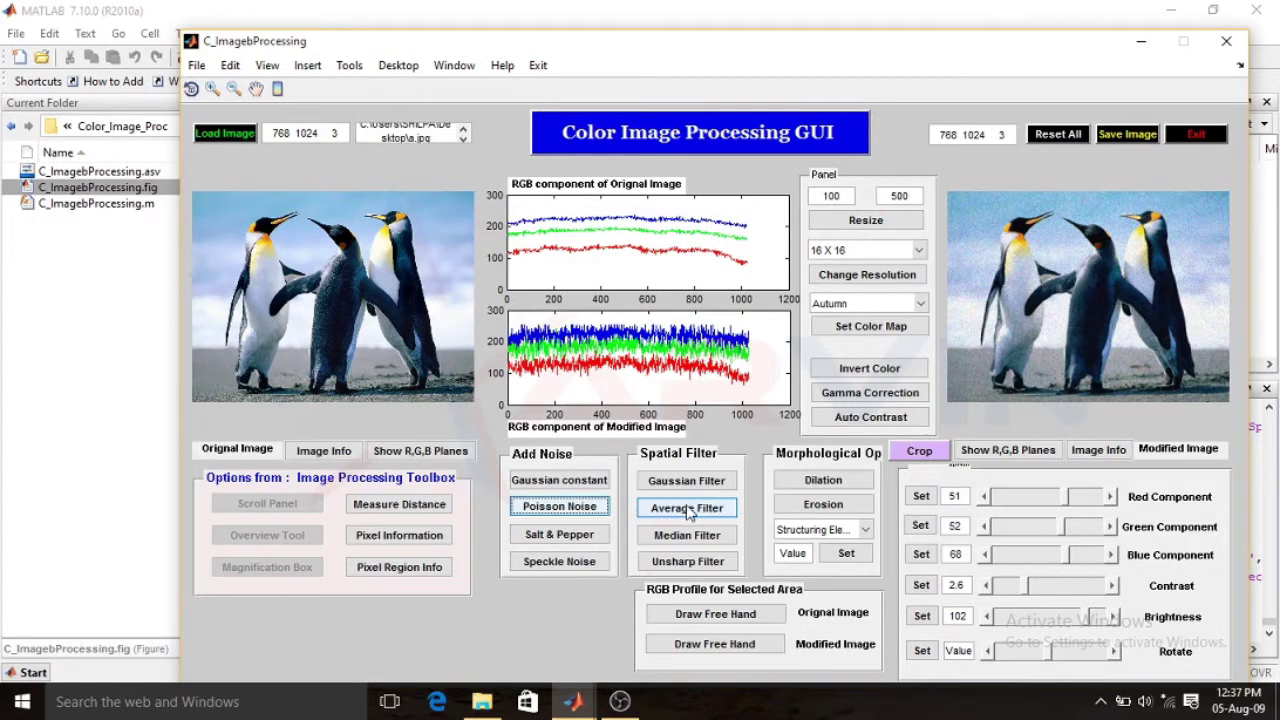
{"action": "left_click", "coordinate": [688, 509]}
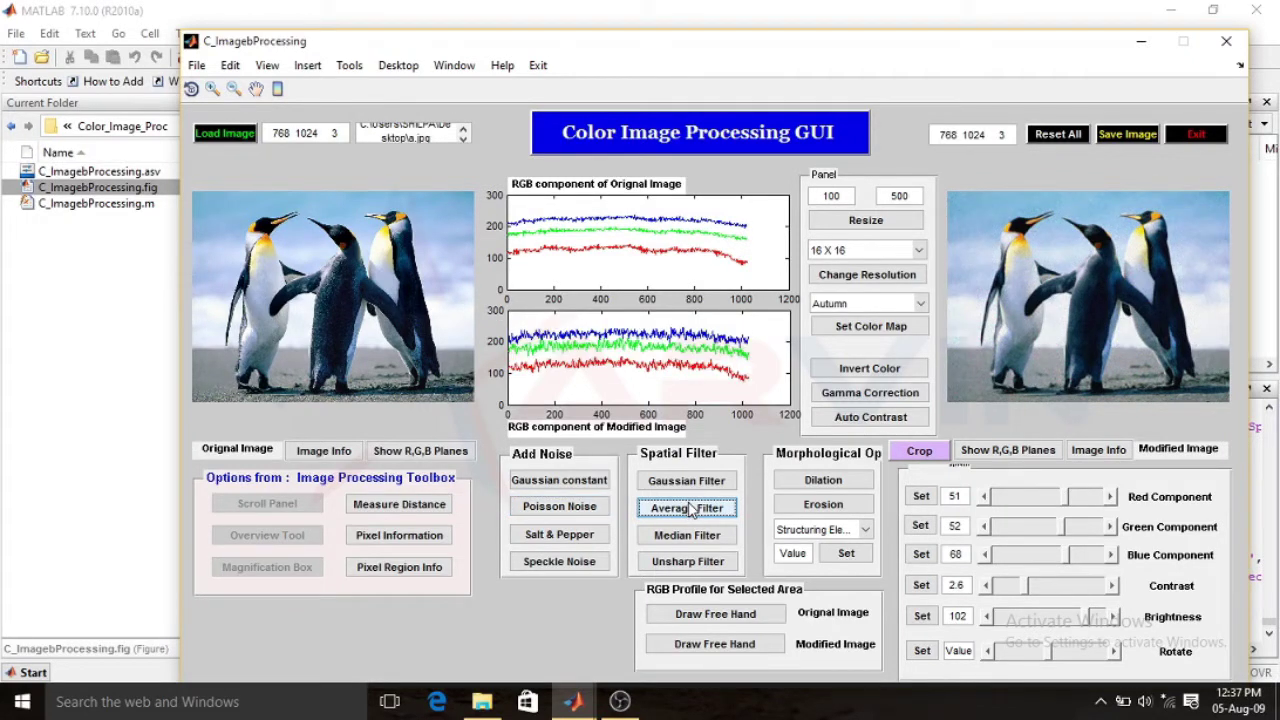
{"action": "left_click", "coordinate": [573, 538]}
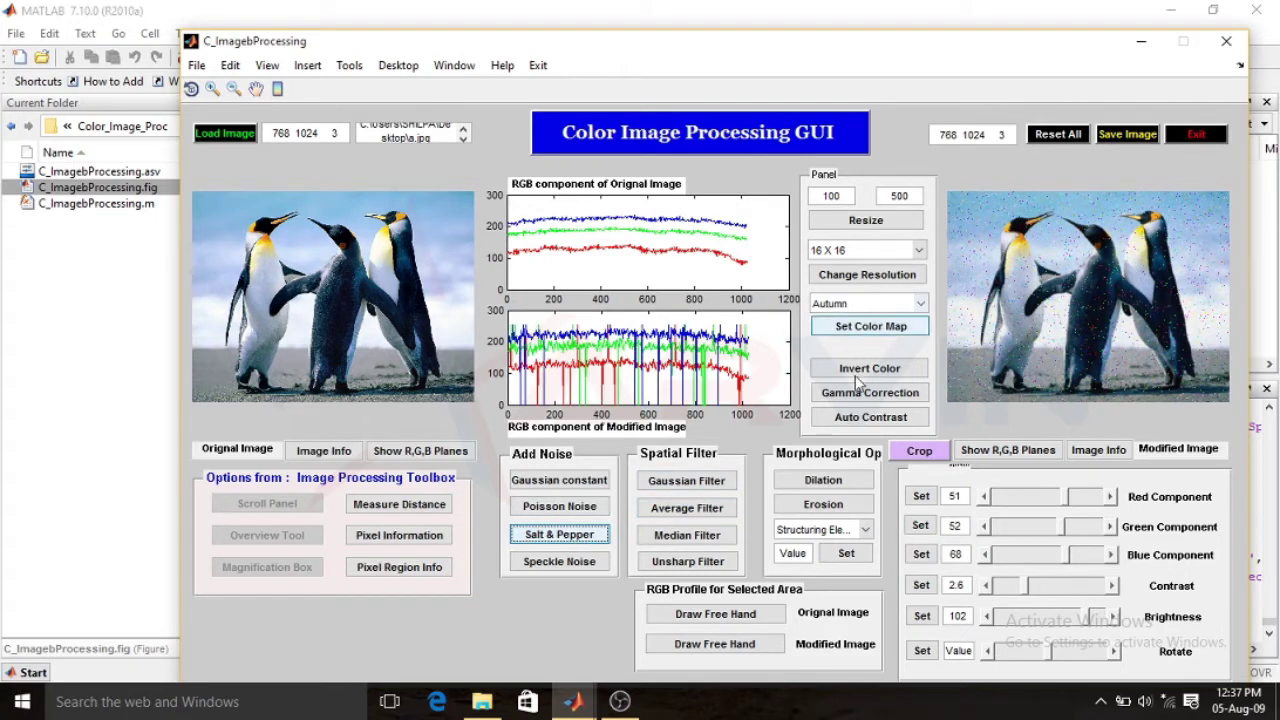
{"action": "left_click", "coordinate": [704, 539]}
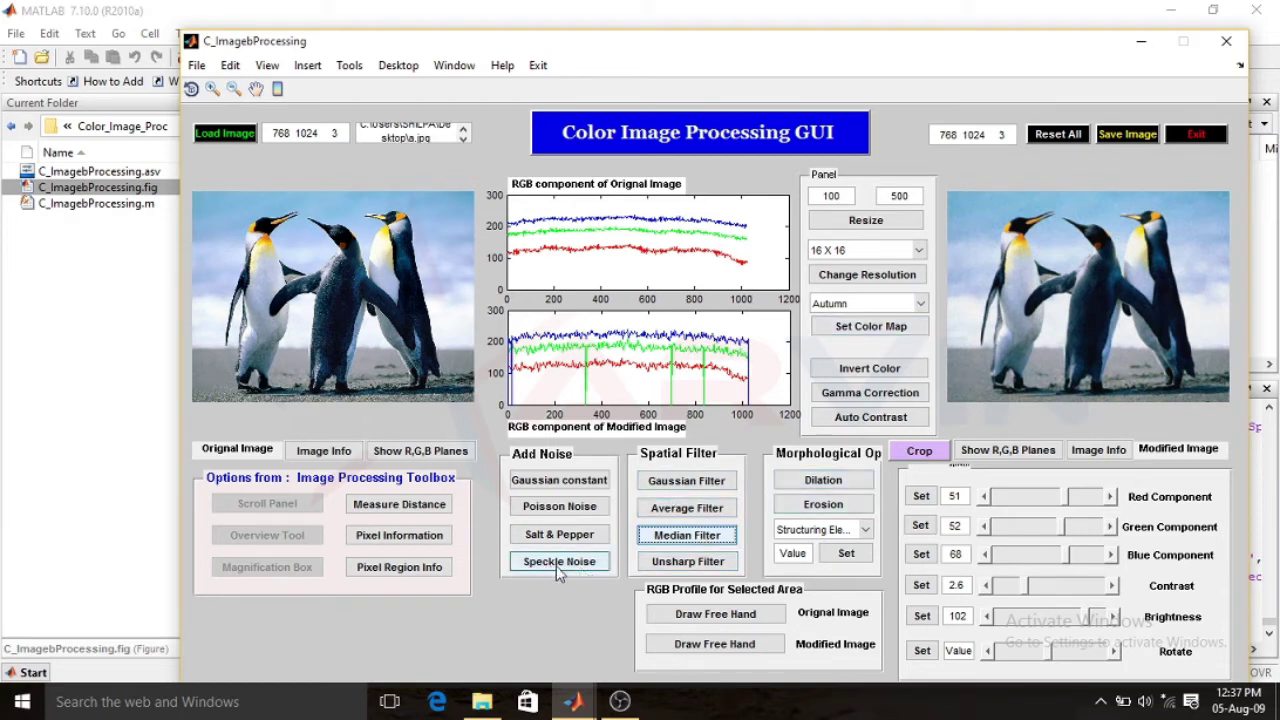
- Measure a distance across the penguins, reset the image, then enable Pixel Information
{"action": "left_click", "coordinate": [418, 511]}
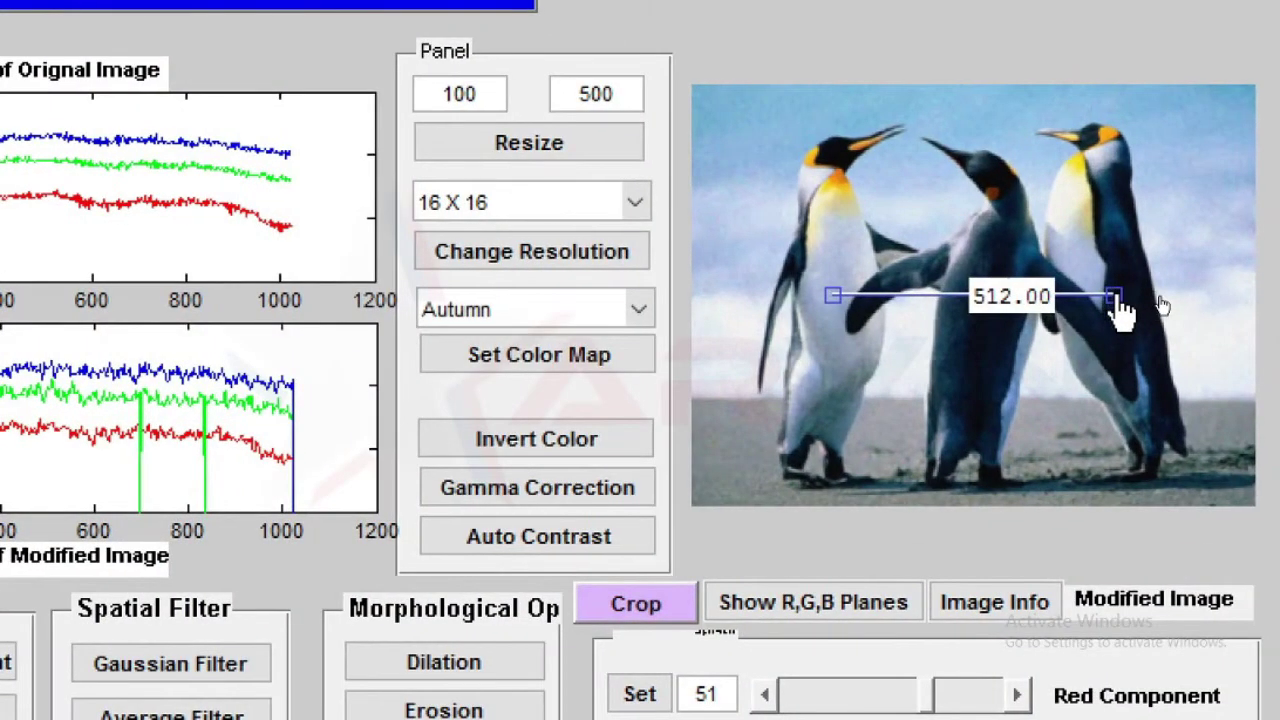
{"action": "left_click_drag", "start_coordinate": [1117, 300], "coordinate": [1054, 210]}
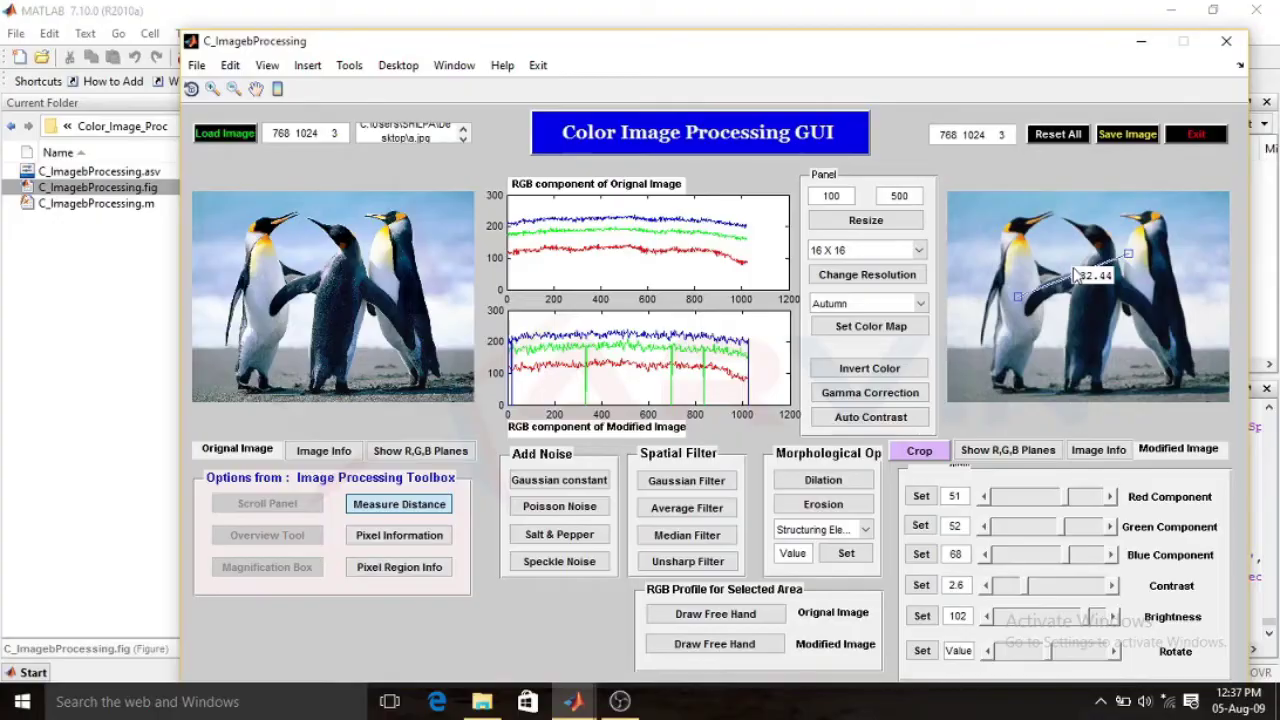
{"action": "left_click", "coordinate": [1060, 138]}
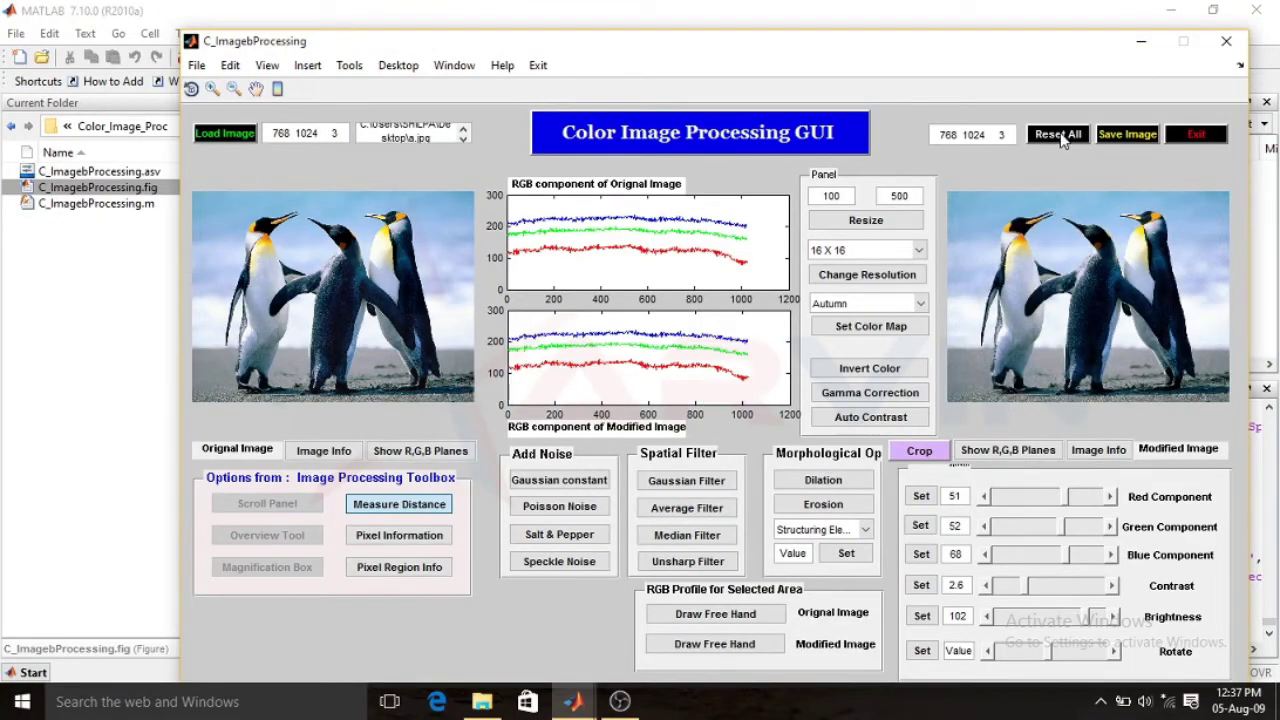
{"action": "left_click", "coordinate": [407, 538]}
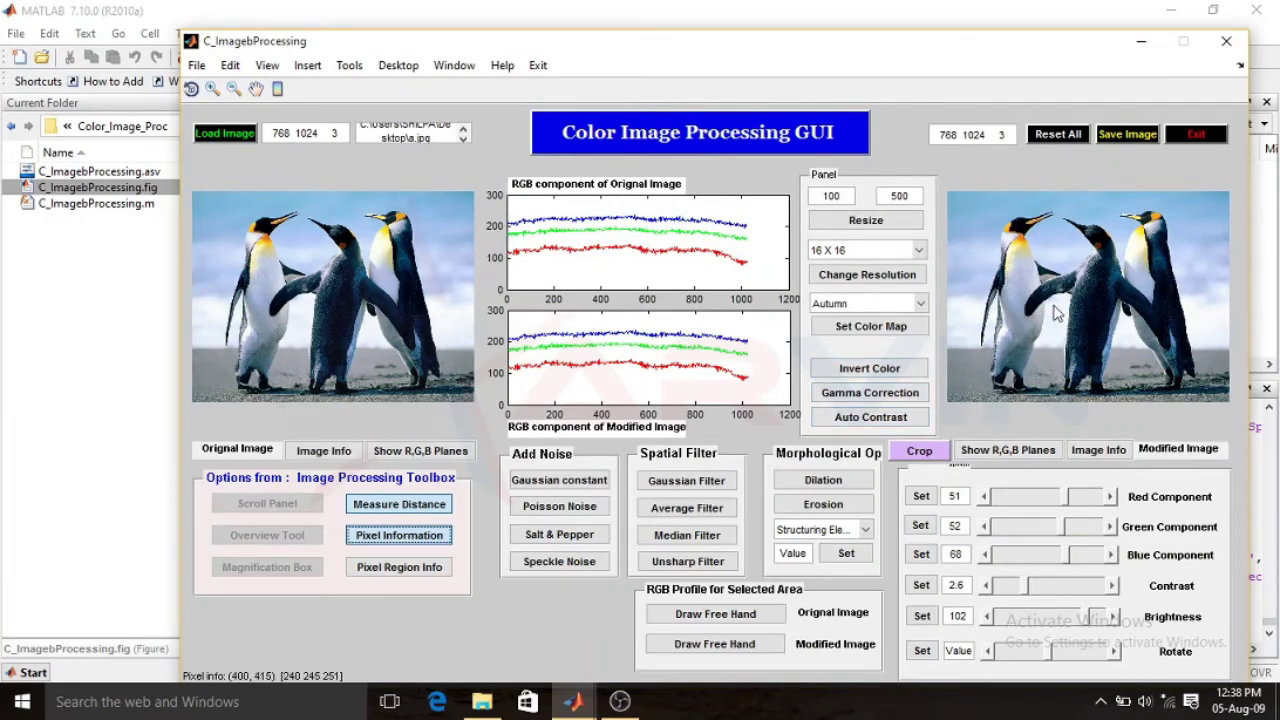
{"action": "left_click", "coordinate": [418, 572]}
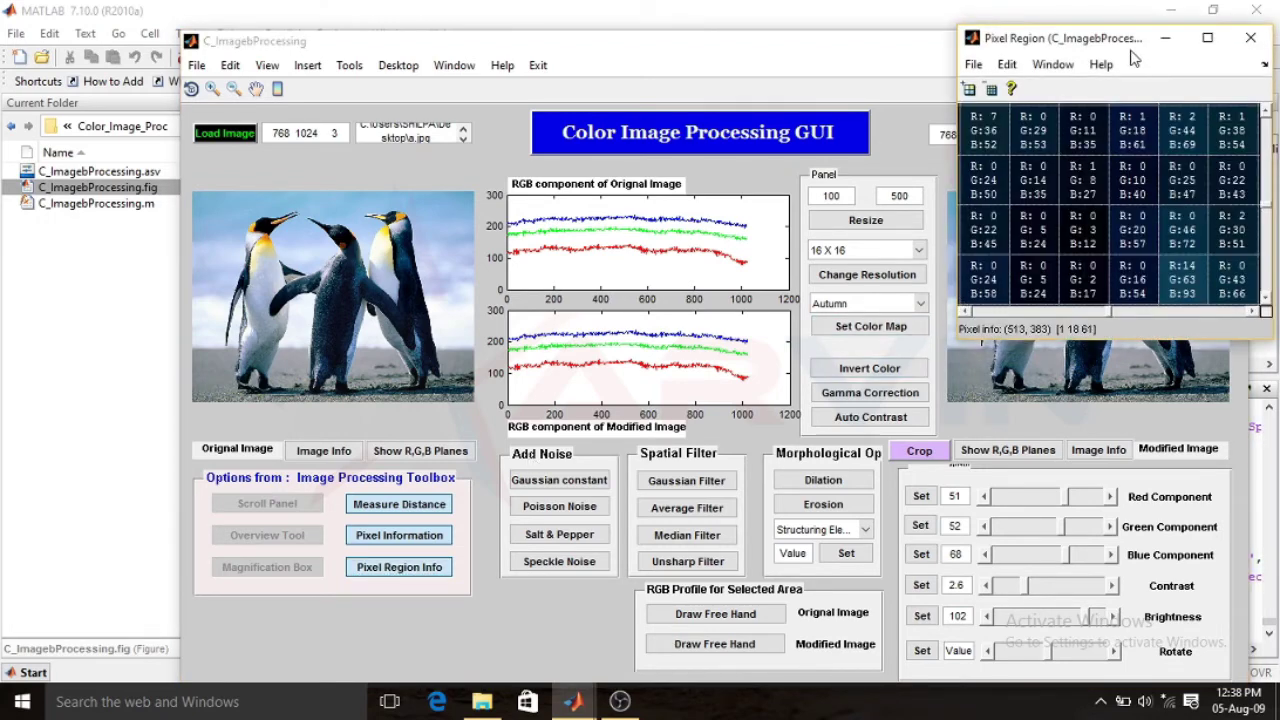
{"action": "left_click_drag", "start_coordinate": [1125, 45], "coordinate": [733, 93]}
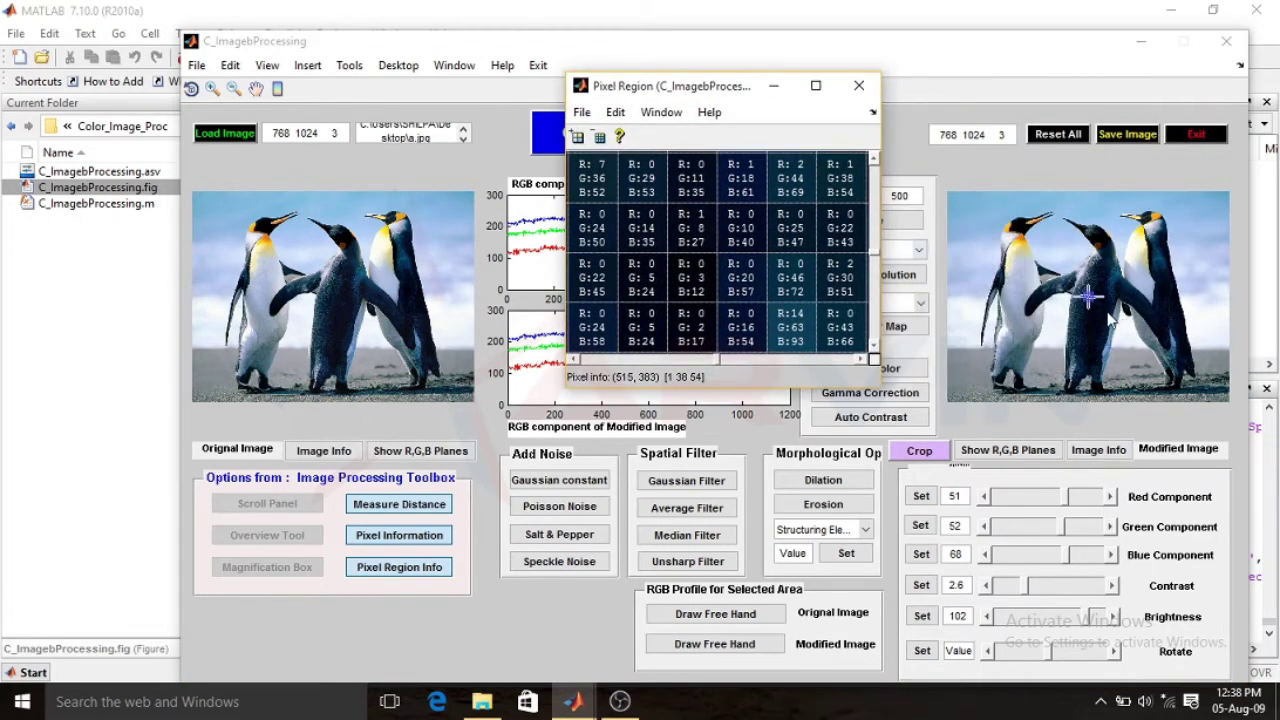
{"action": "left_click", "coordinate": [859, 360]}
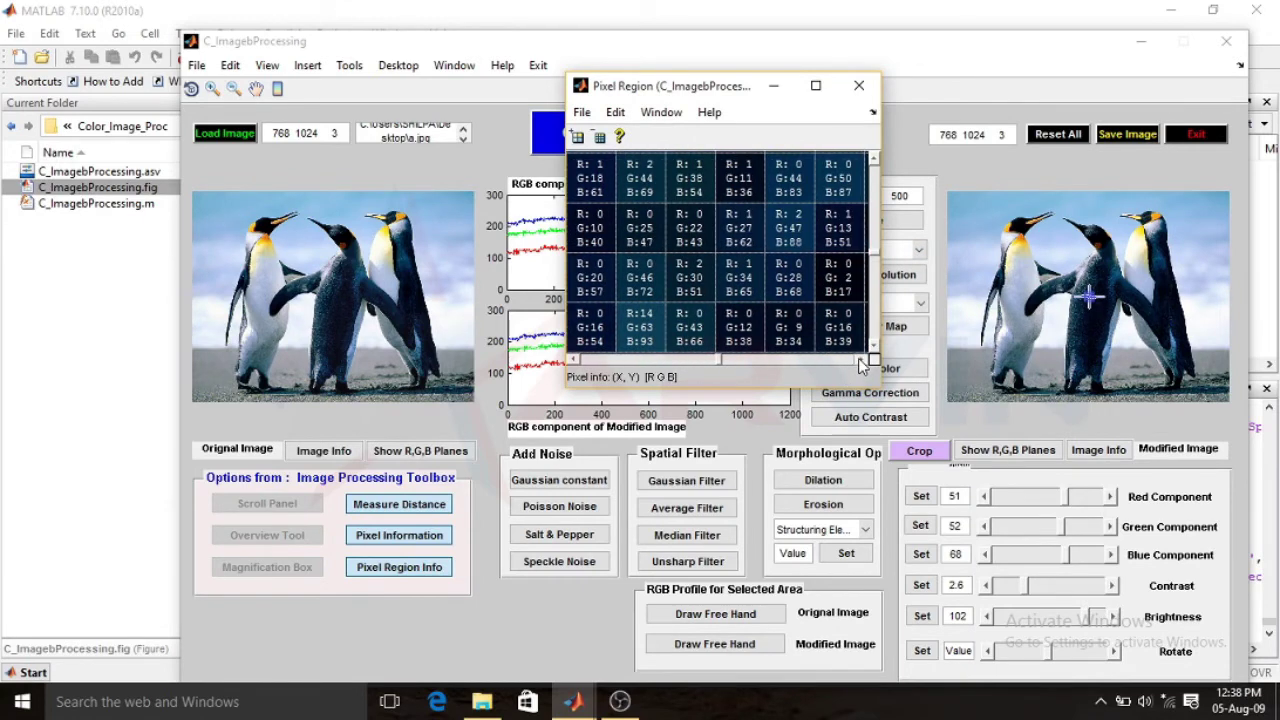
{"action": "left_click_drag", "start_coordinate": [859, 363], "coordinate": [862, 363]}
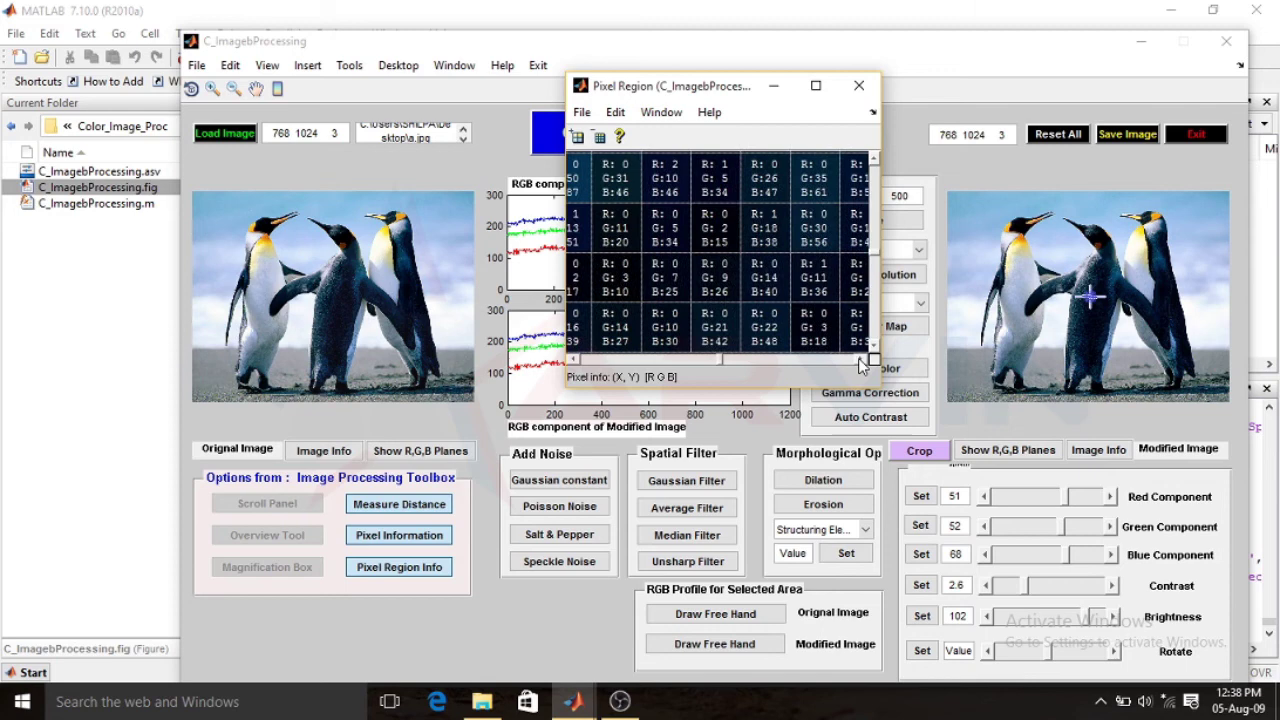
{"action": "left_click", "coordinate": [876, 260]}
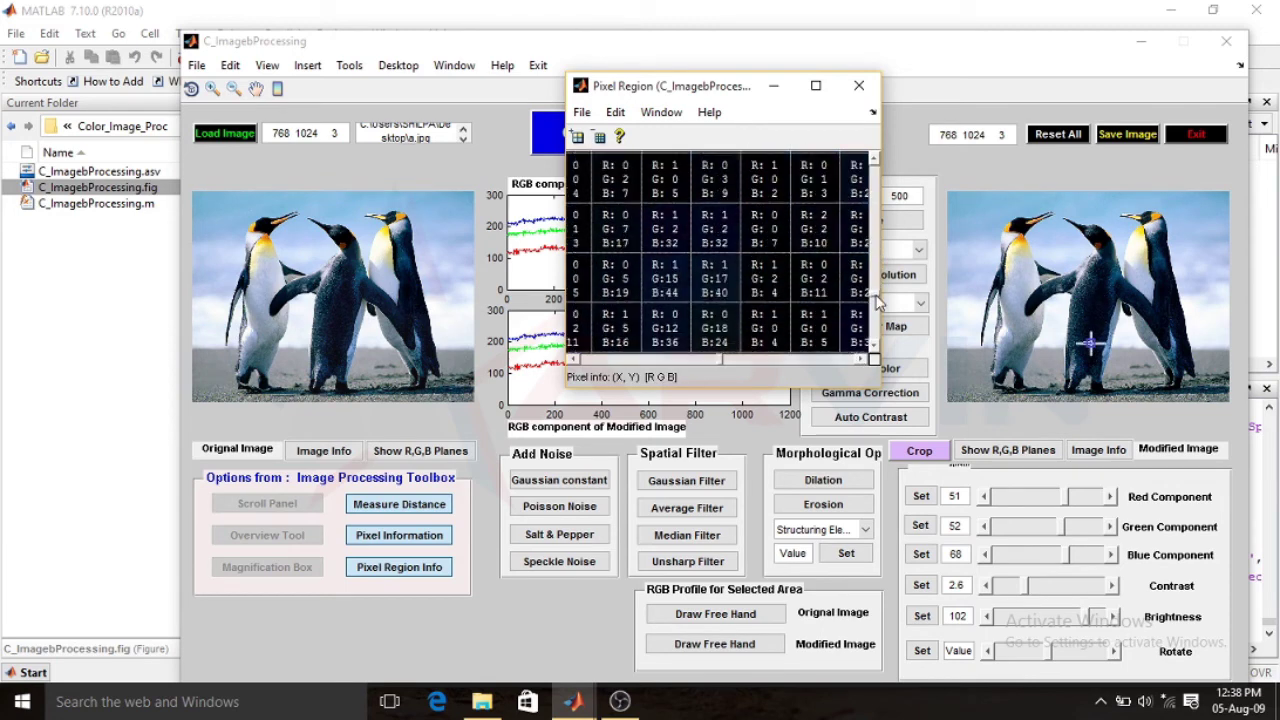
{"action": "left_click", "coordinate": [876, 261]}
{"action": "left_click", "coordinate": [876, 260]}
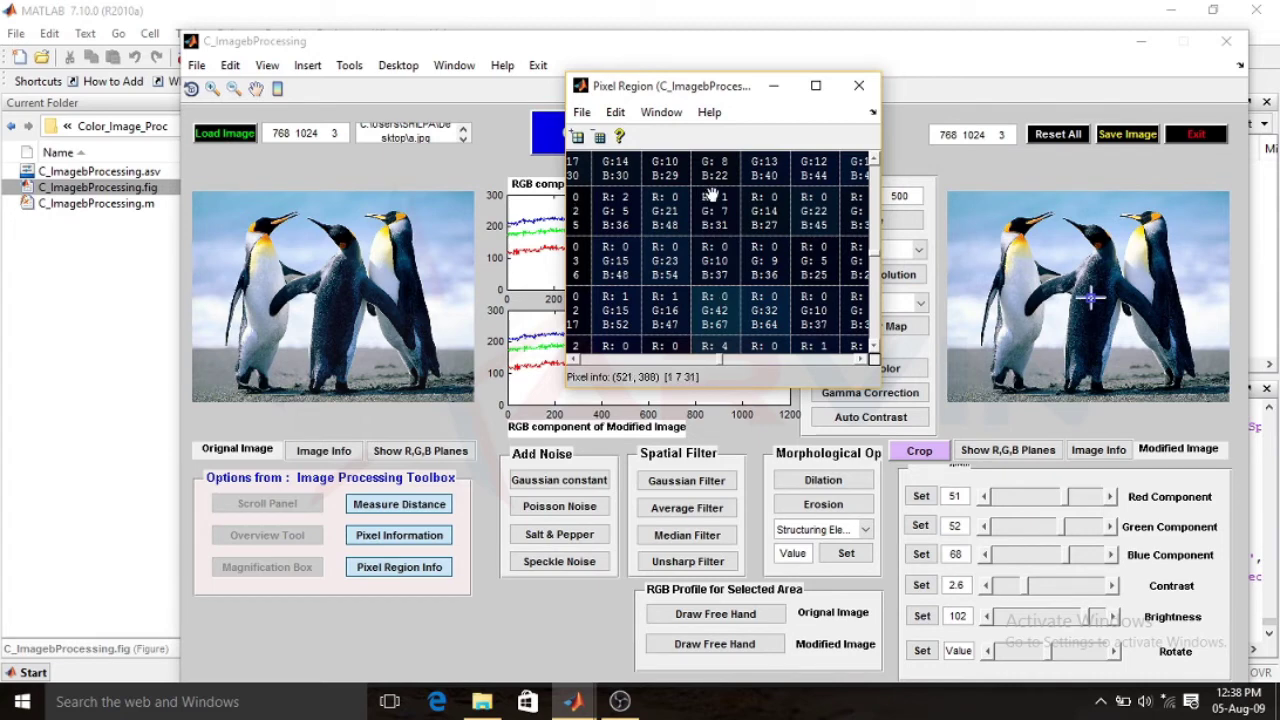
- Close the pixel values window, invert the penguin's colours, save as test.jpg, then close the GUI
{"action": "left_click", "coordinate": [860, 87]}
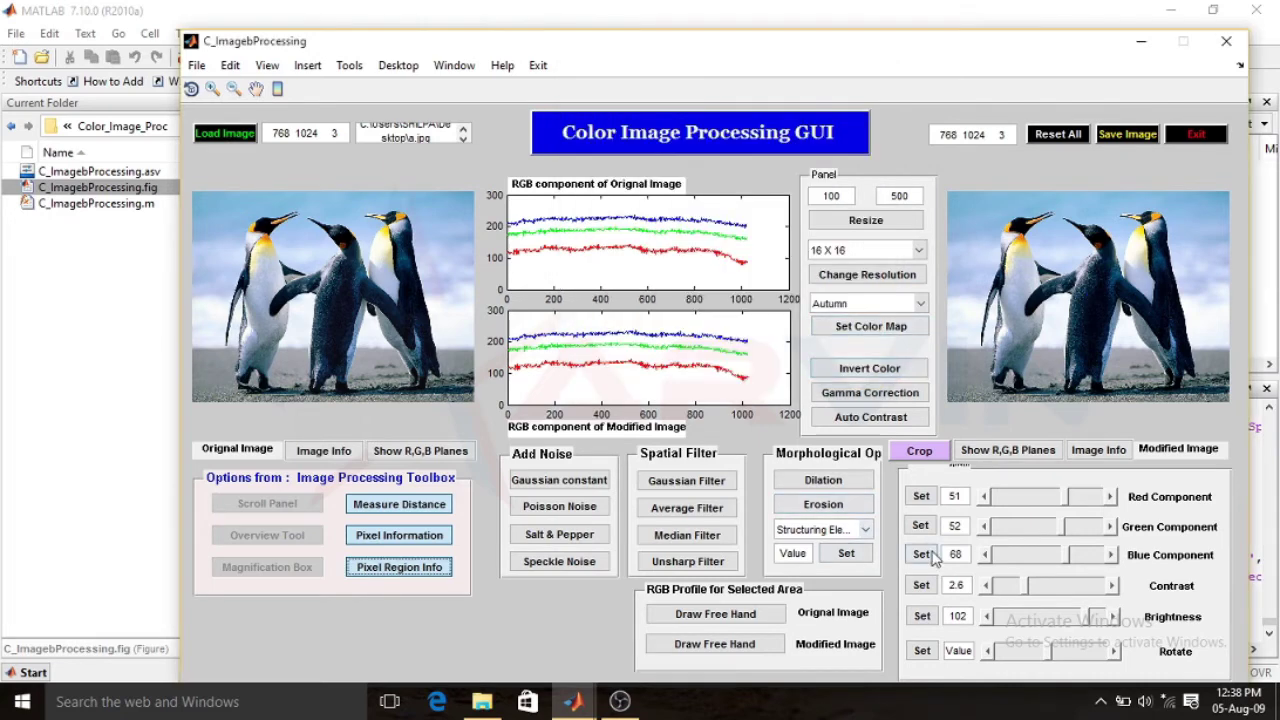
{"action": "left_click", "coordinate": [870, 369]}
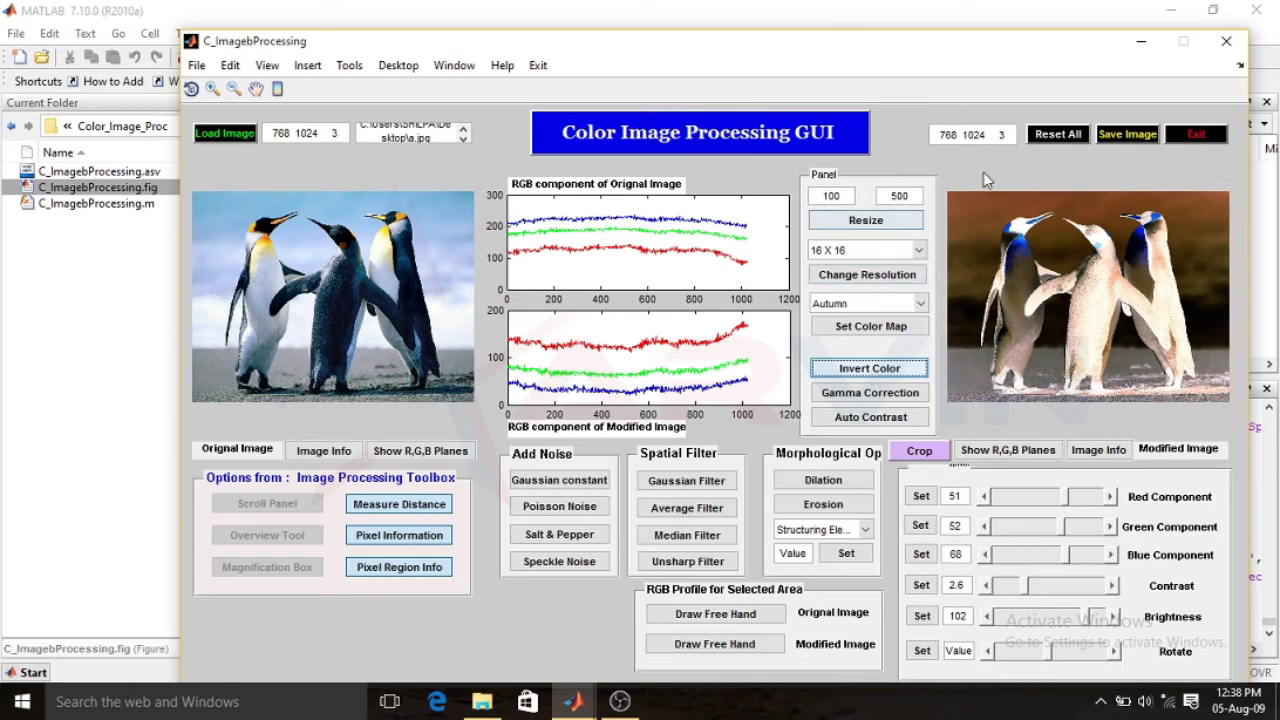
{"action": "left_click", "coordinate": [1127, 135]}
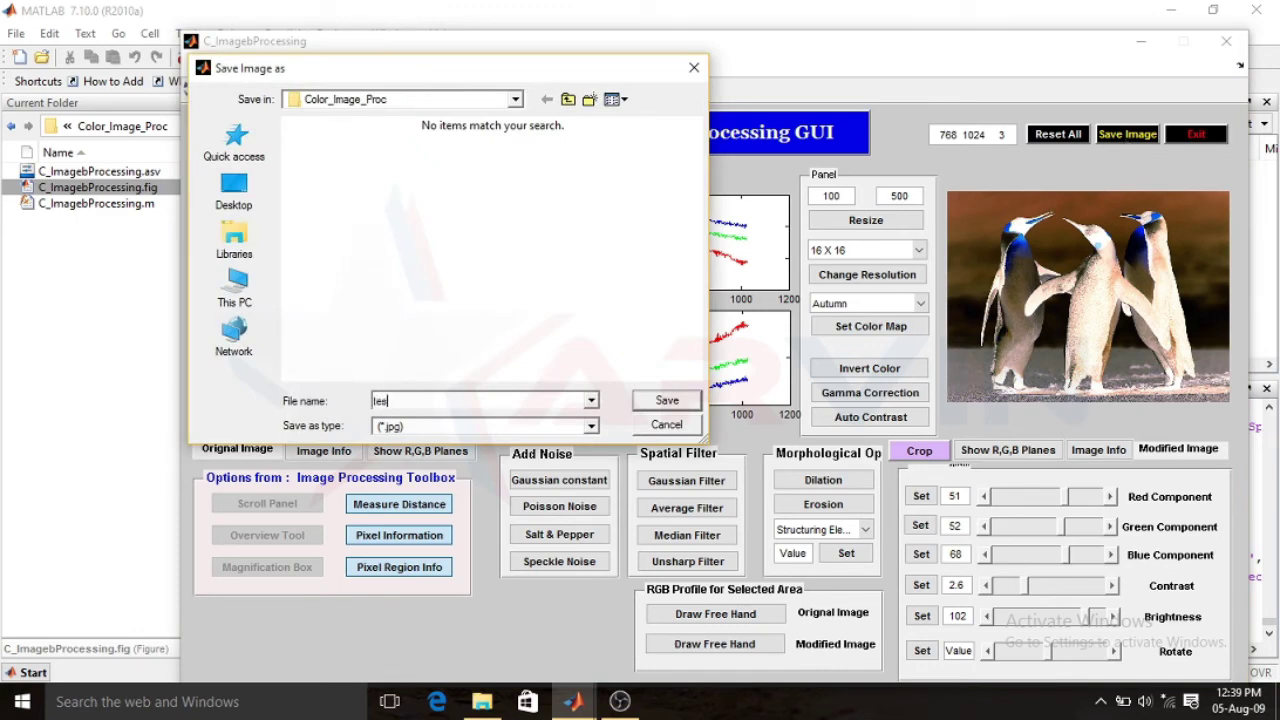
{"action": "left_click", "coordinate": [665, 401]}
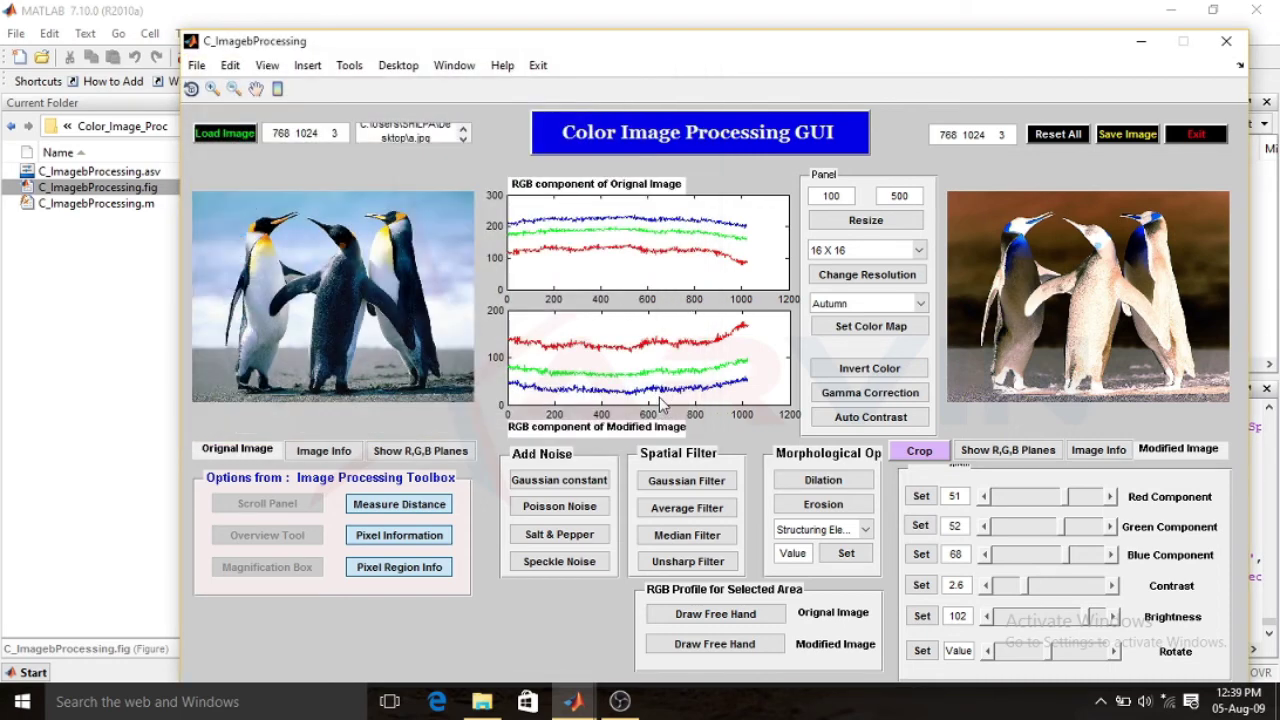
{"action": "left_click", "coordinate": [1227, 43]}
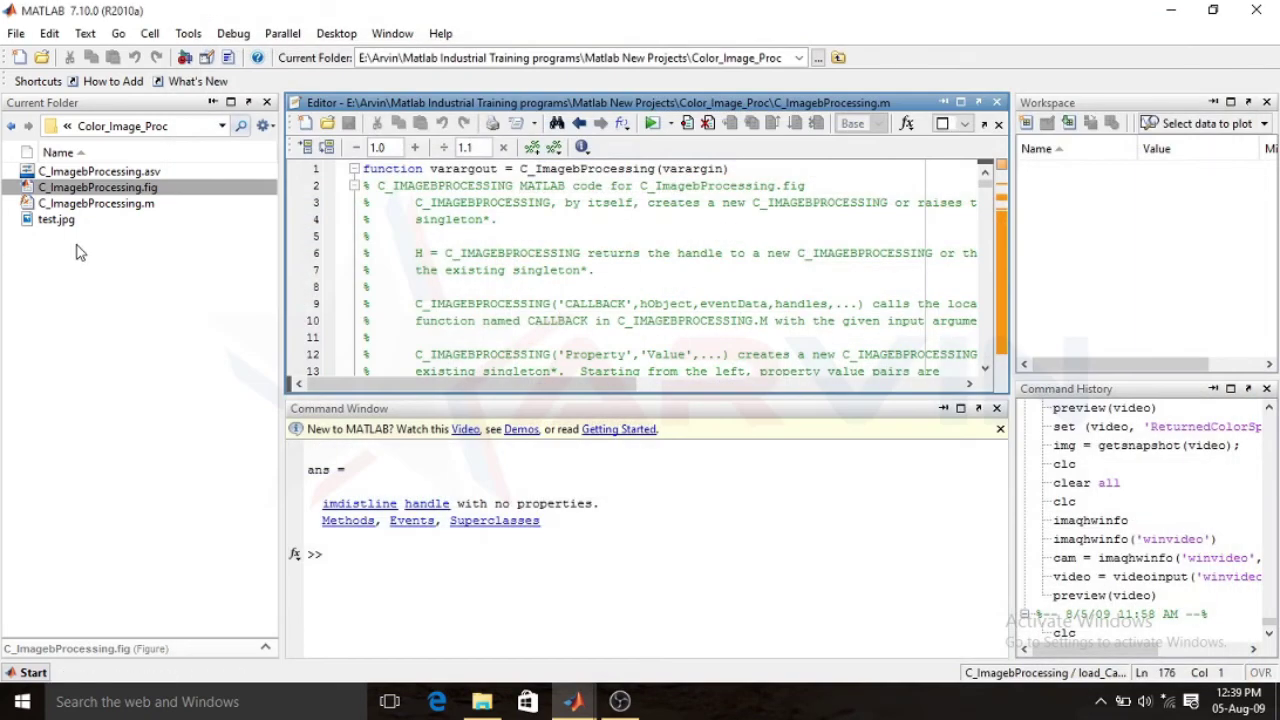
- Open test.jpg from the Color_Image_Proc folder in the system image viewer, outside MATLAB
{"action": "left_click", "coordinate": [57, 220]}
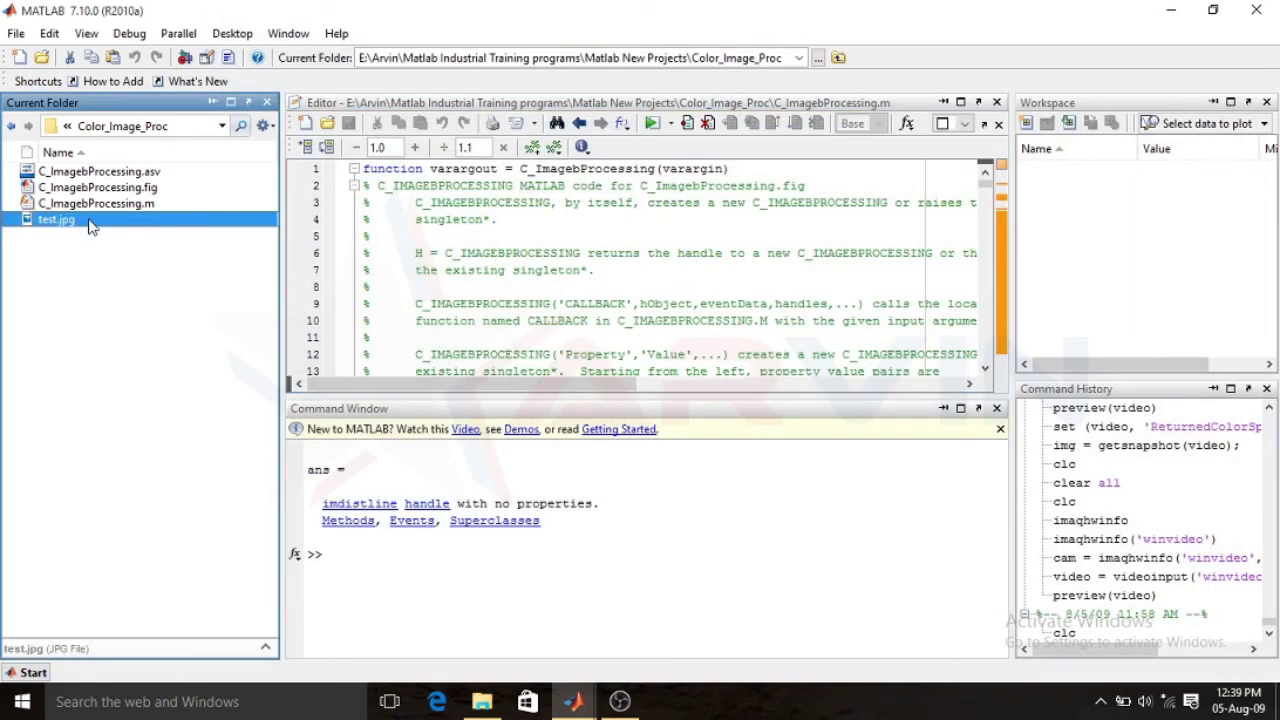
{"action": "right_click", "coordinate": [88, 226]}
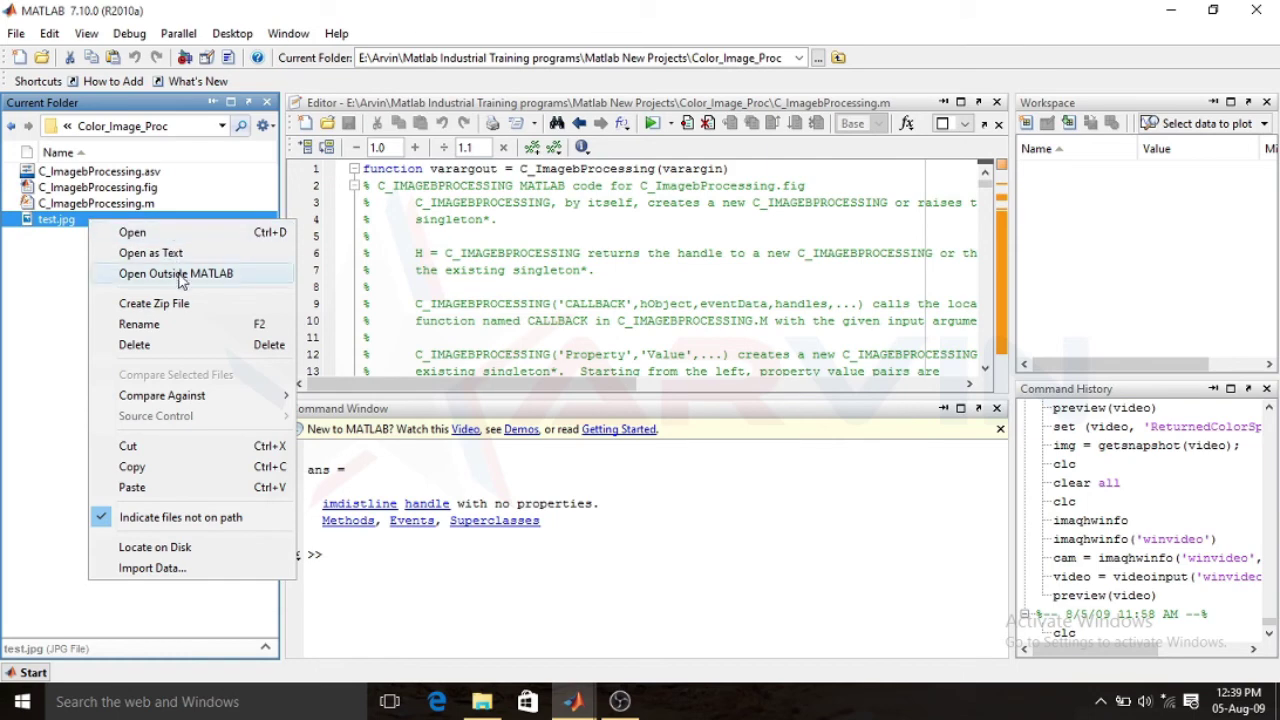
{"action": "left_click", "coordinate": [247, 286]}
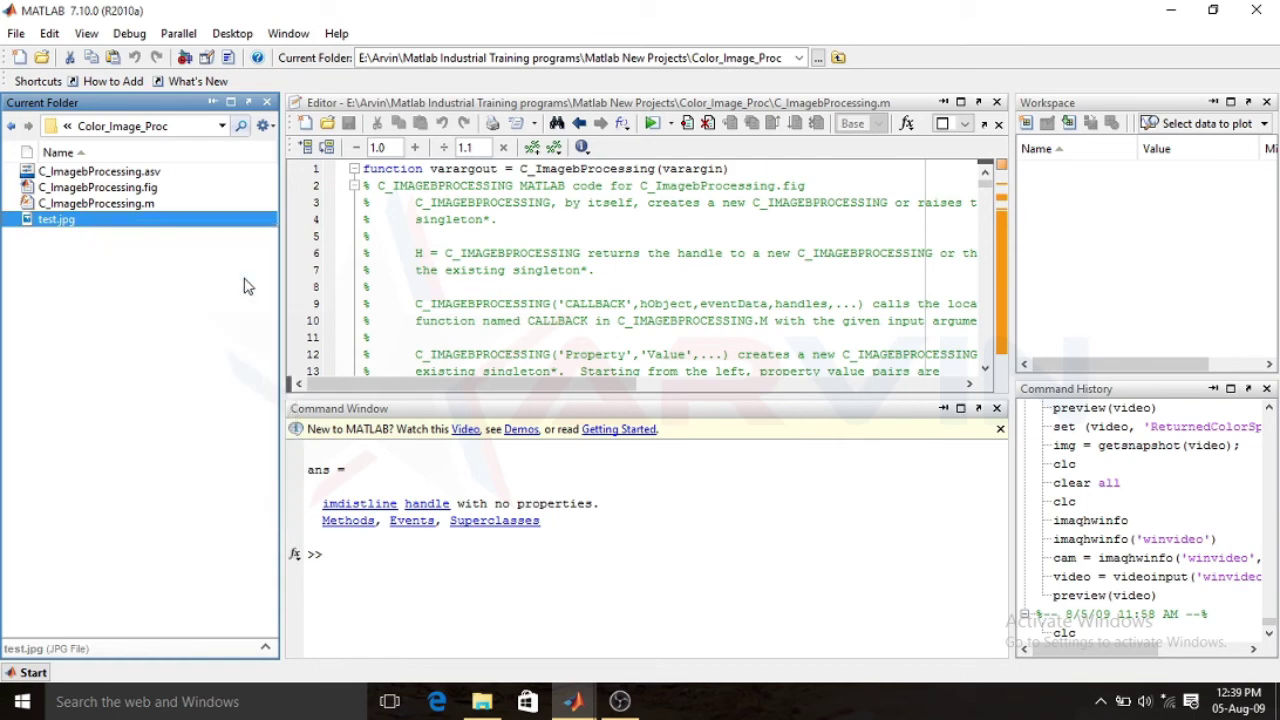